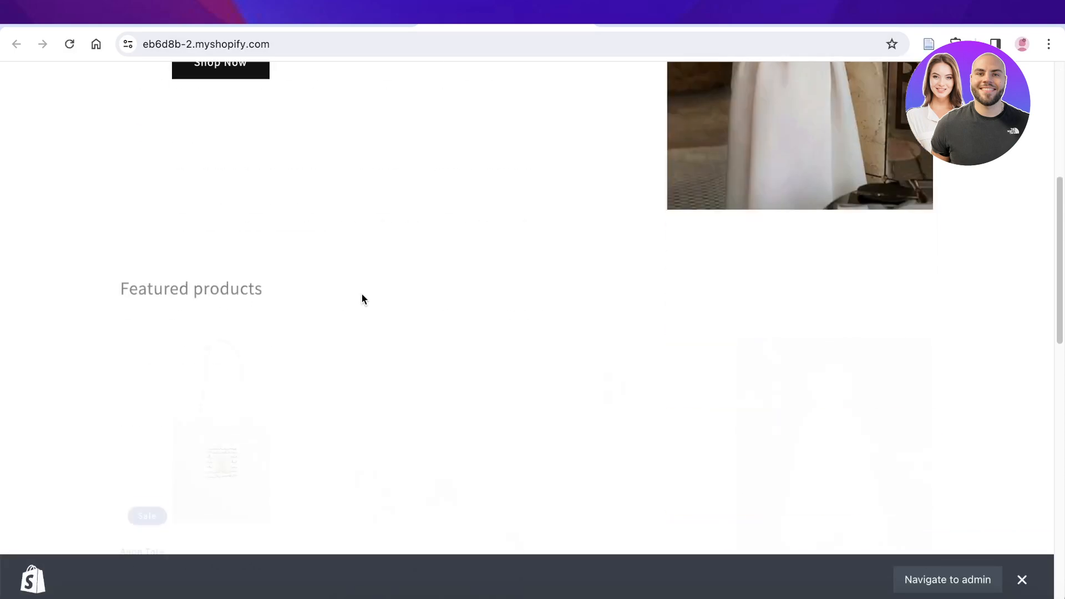
- Examine the storefront's featured products and the Anon Tote product page, including its add-to-cart and buy-it-now options
scroll(361, 292, down, 3)
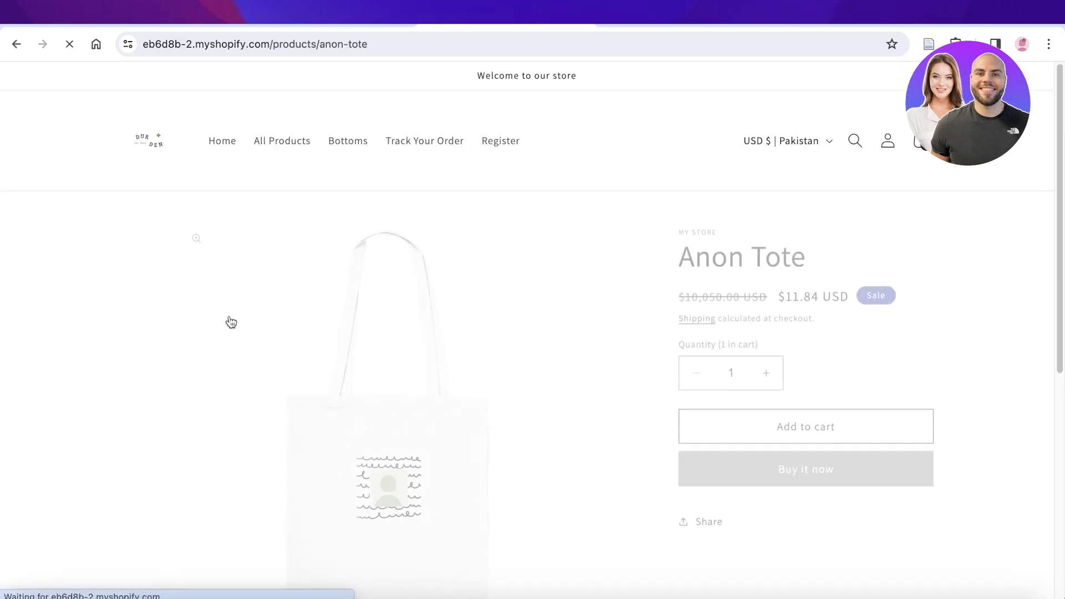
scroll(946, 256, down, 3)
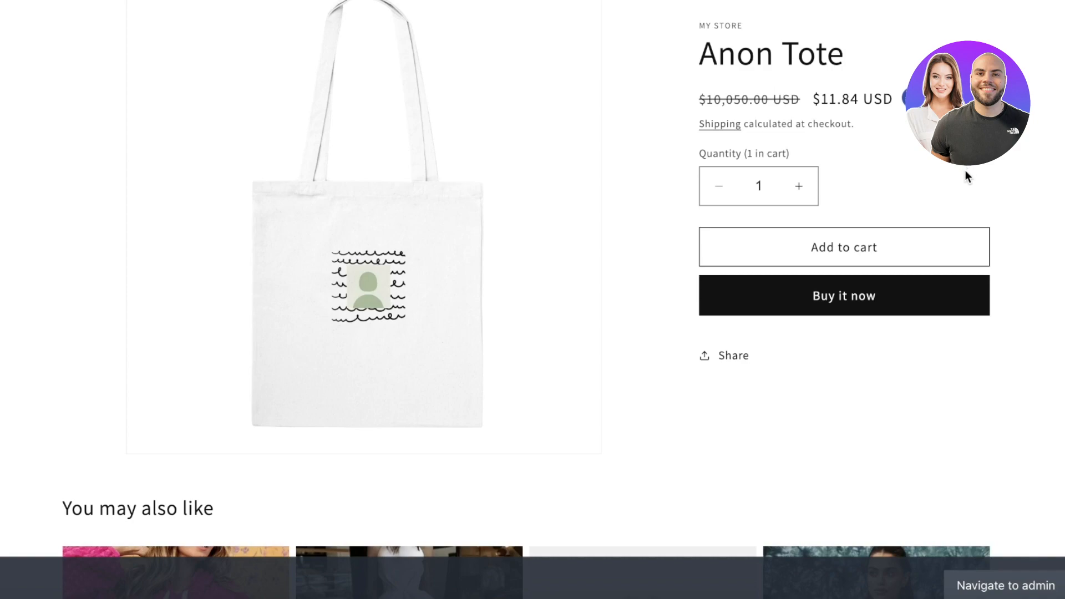
scroll(966, 171, up, 2)
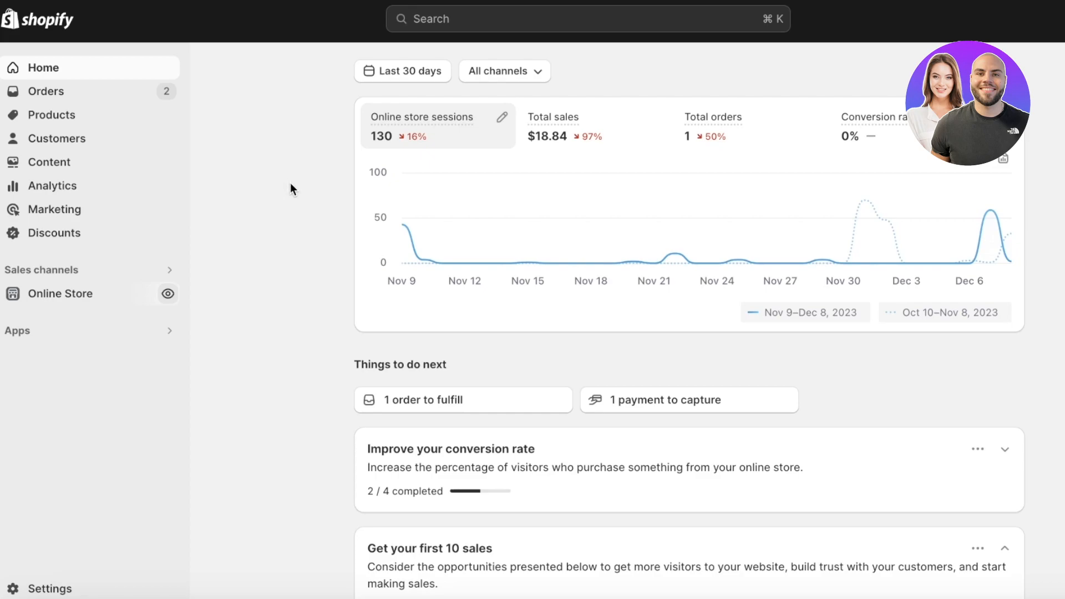
- Go to the store's Apps and sales channels settings in the Shopify admin and open the Shopify App Store from there
click(44, 589)
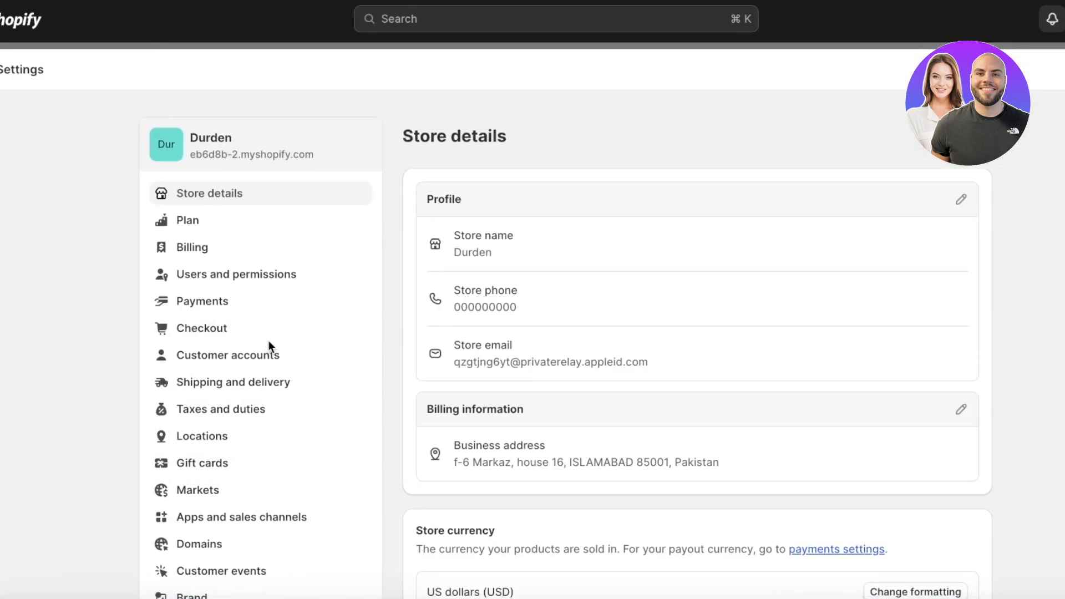
scroll(227, 385, down, 3)
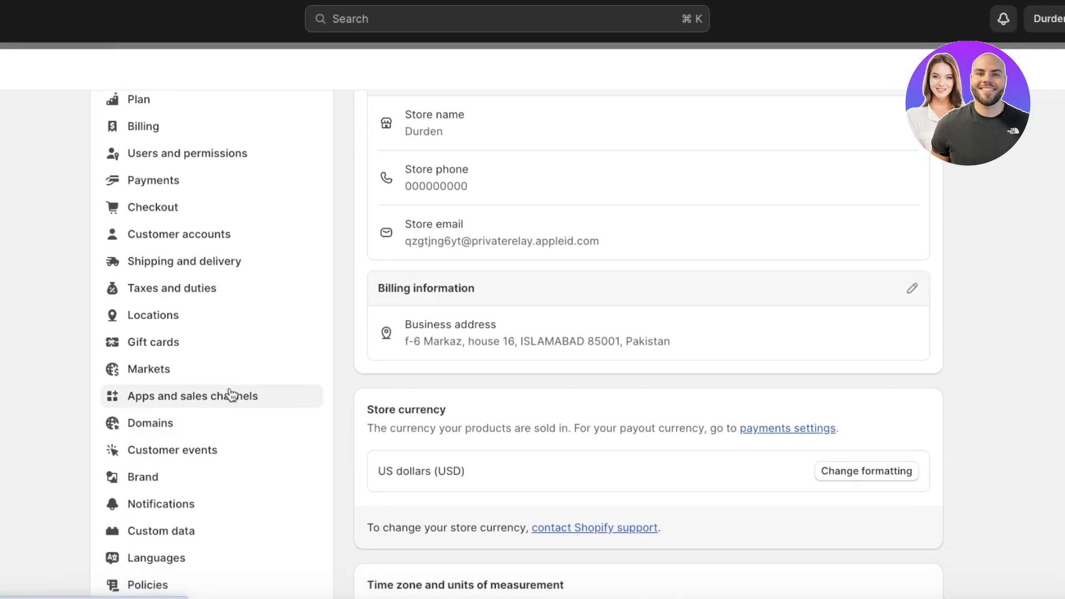
click(238, 394)
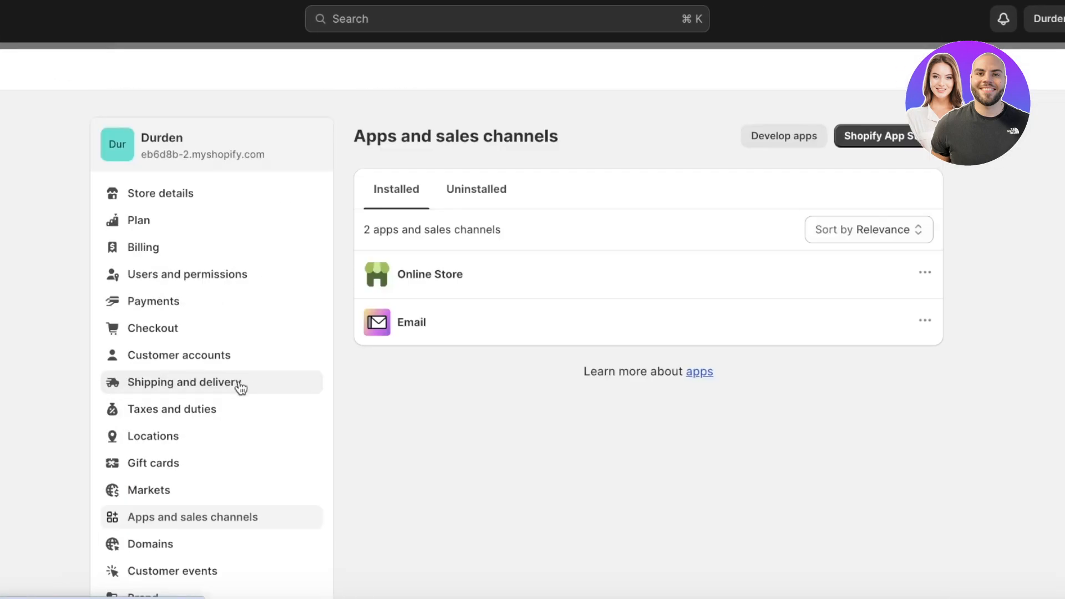
click(855, 139)
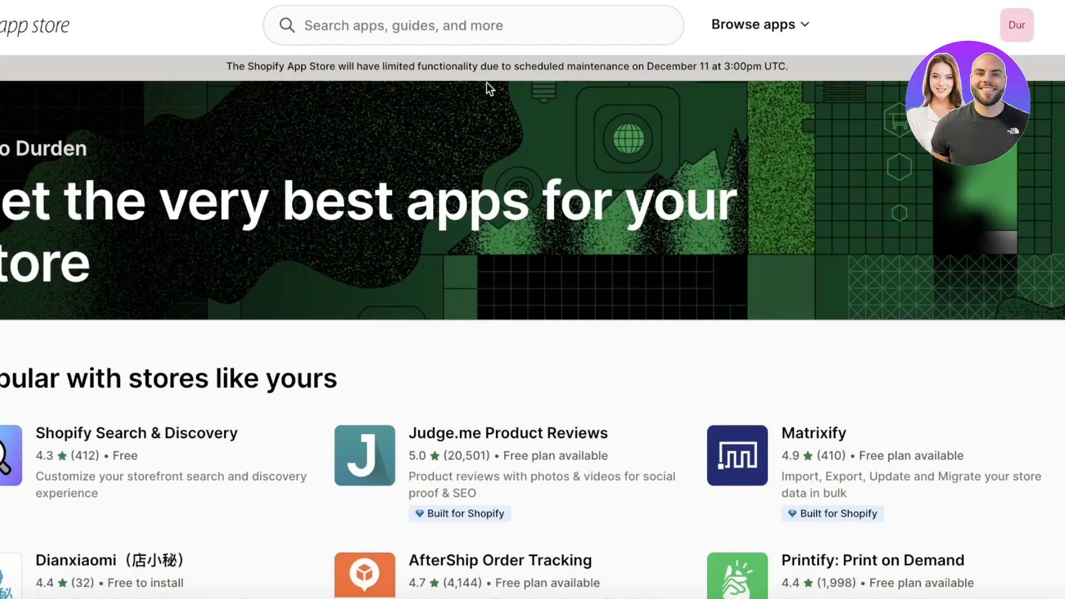
- Search the app store for "buy button" and open the Buy Button channel listing
click(466, 28)
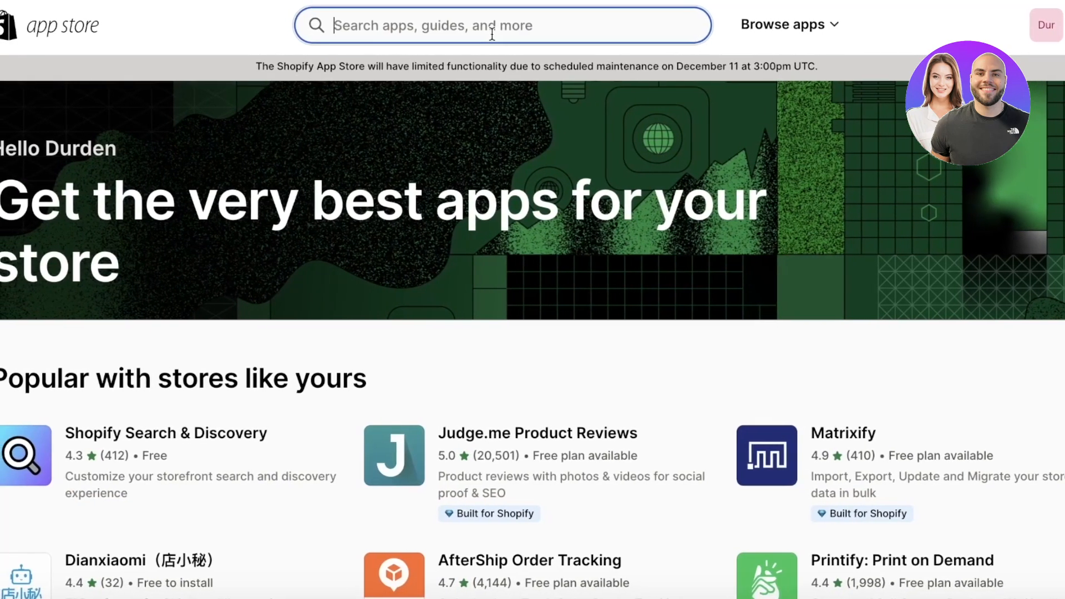
click(467, 75)
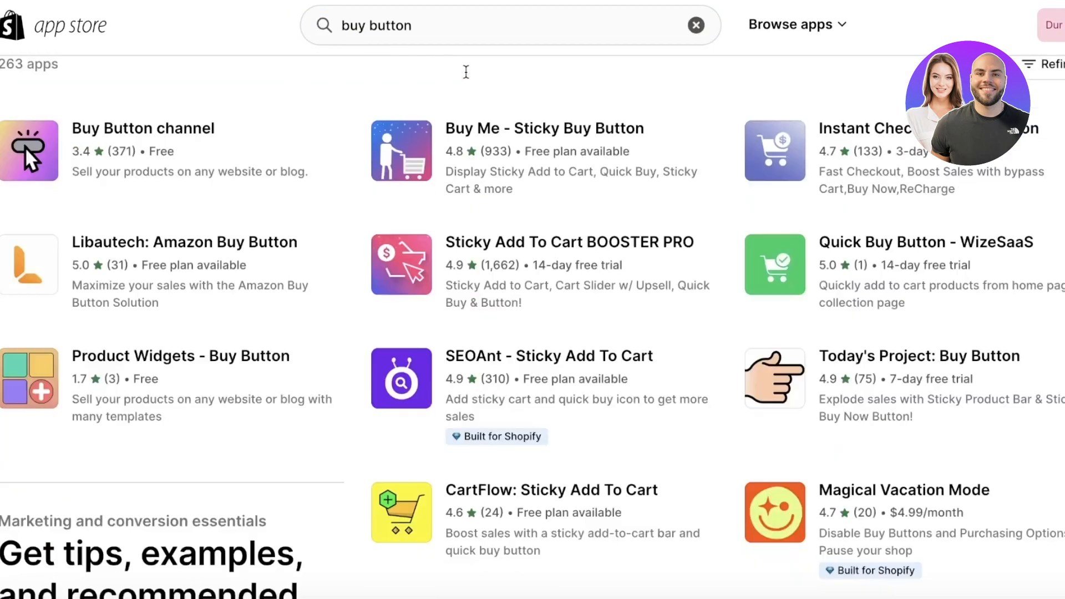
scroll(466, 71, down, 1)
click(143, 62)
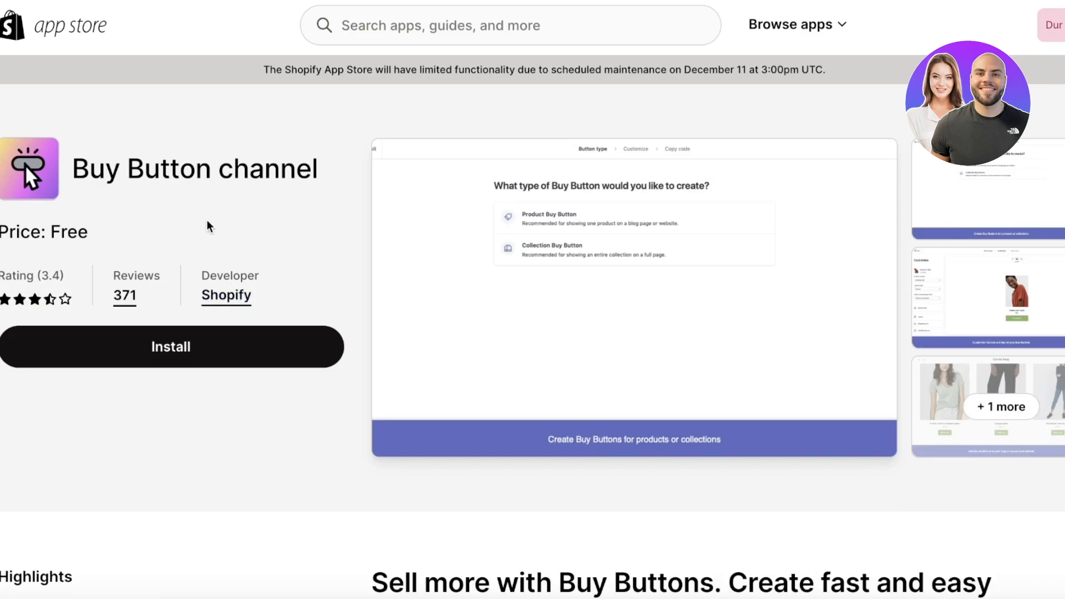
- Install the Buy Button sales channel in the store and pin it to the admin navigation
click(177, 361)
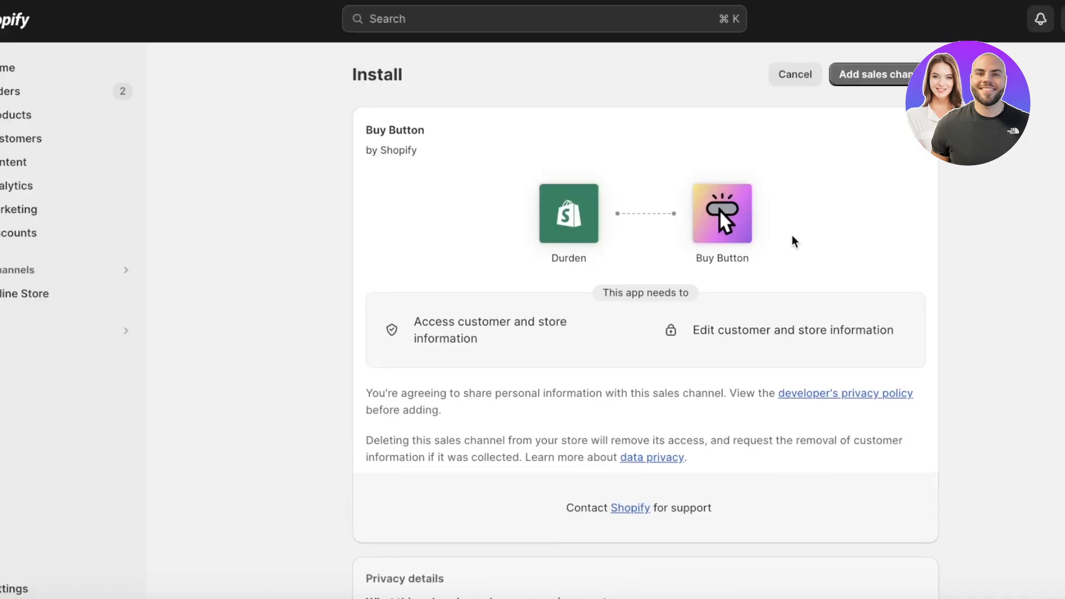
click(877, 74)
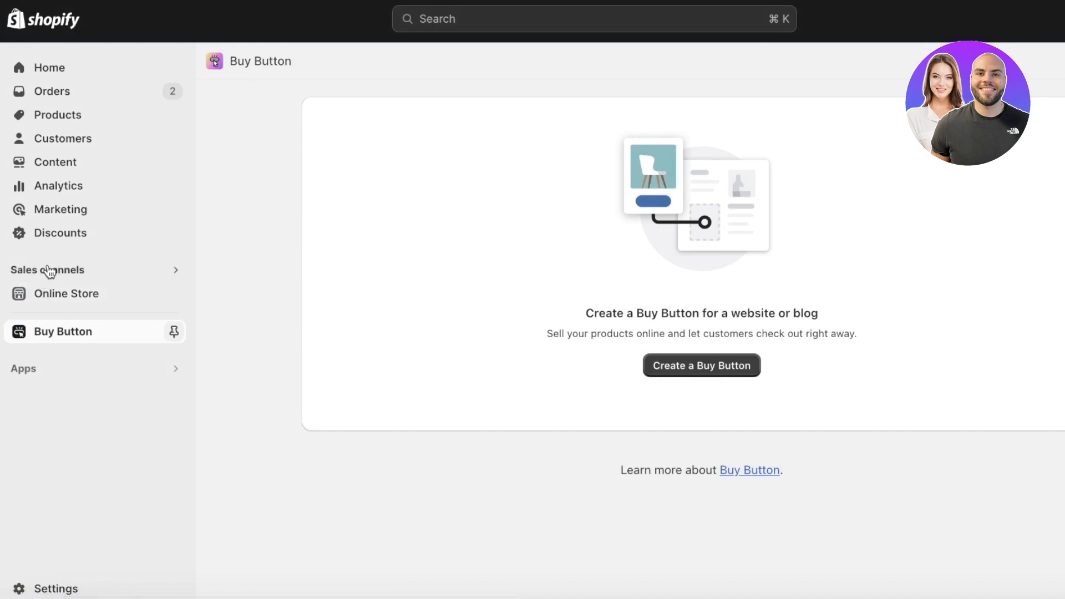
click(174, 332)
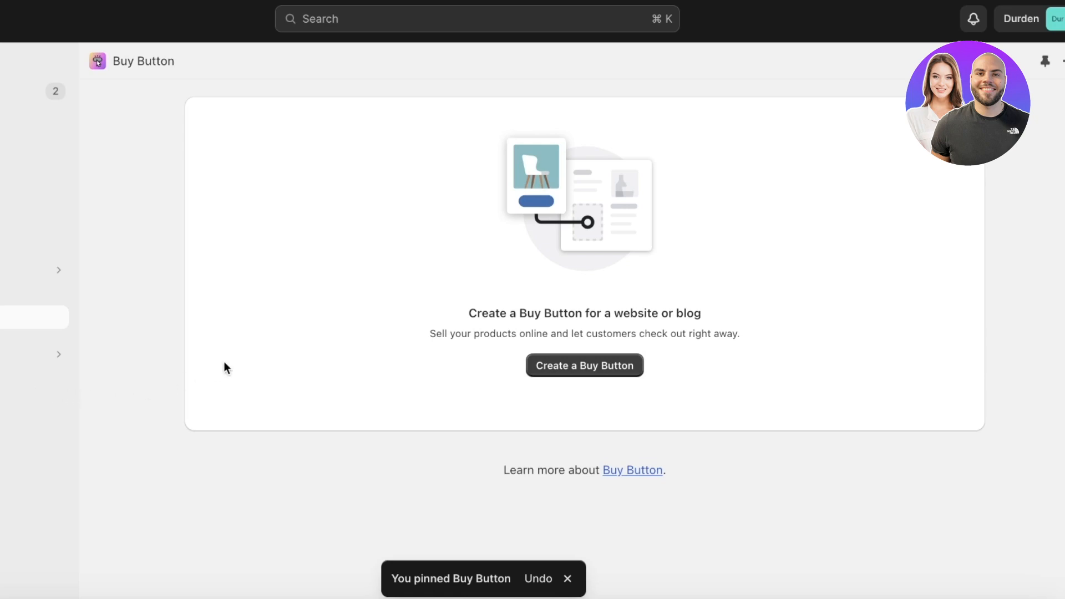
- Create a Product Buy Button for the Donut Case product
click(619, 375)
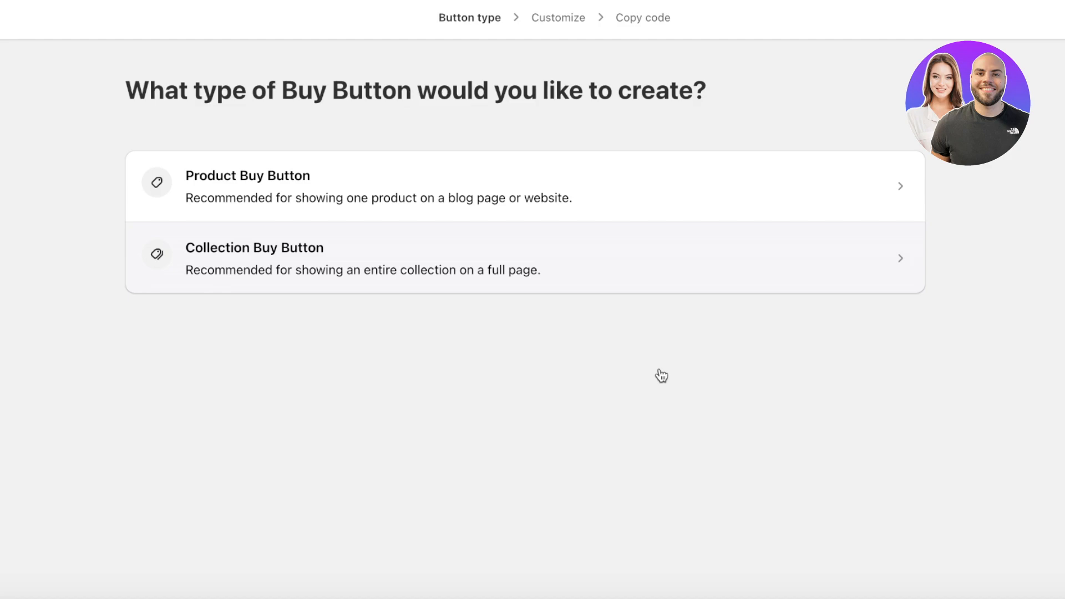
click(542, 198)
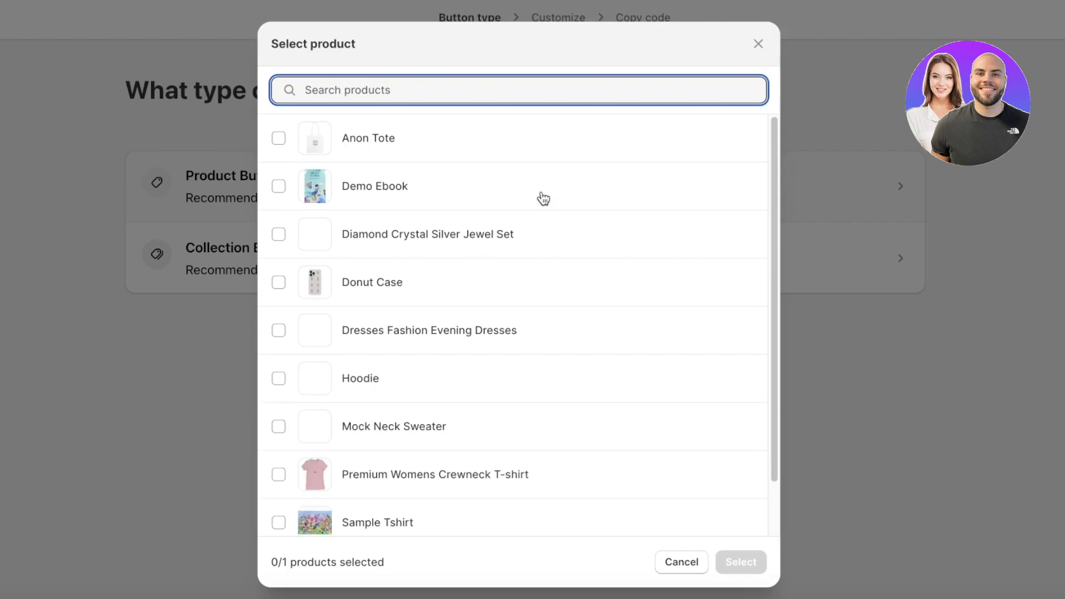
scroll(542, 200, down, 1)
click(548, 235)
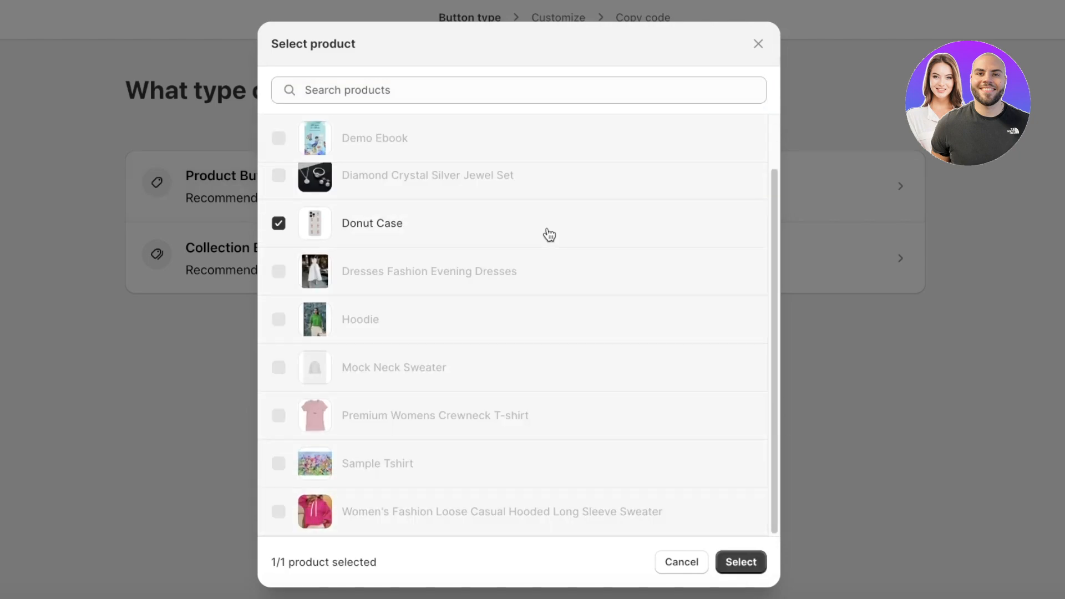
click(741, 562)
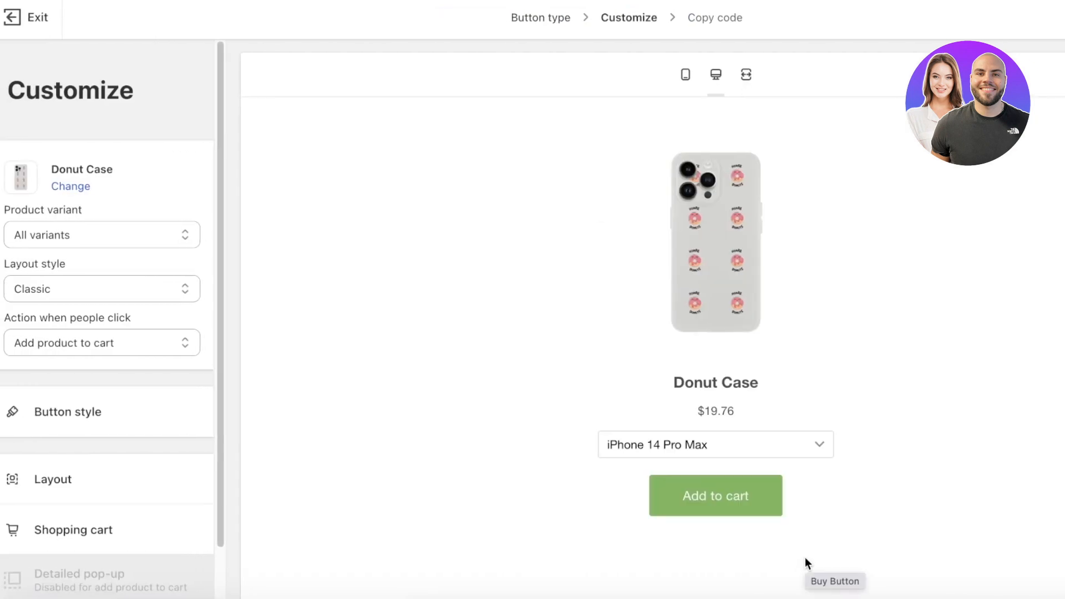
- Preview the Donut Case as iPhone 13, return the preview to iPhone 14 Pro Max, and review the product variant options
click(805, 443)
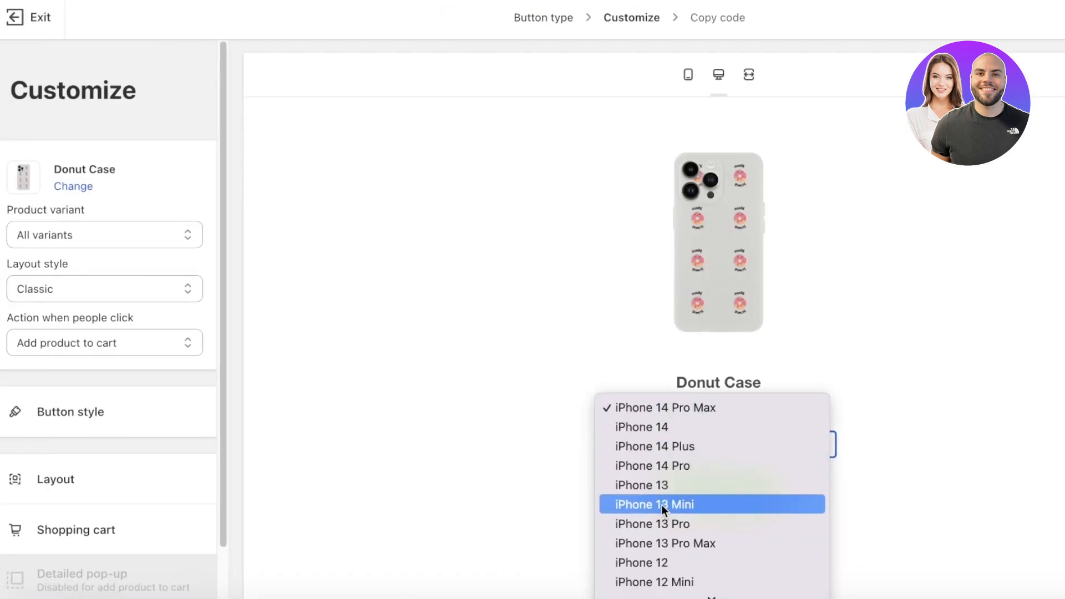
click(666, 487)
click(777, 444)
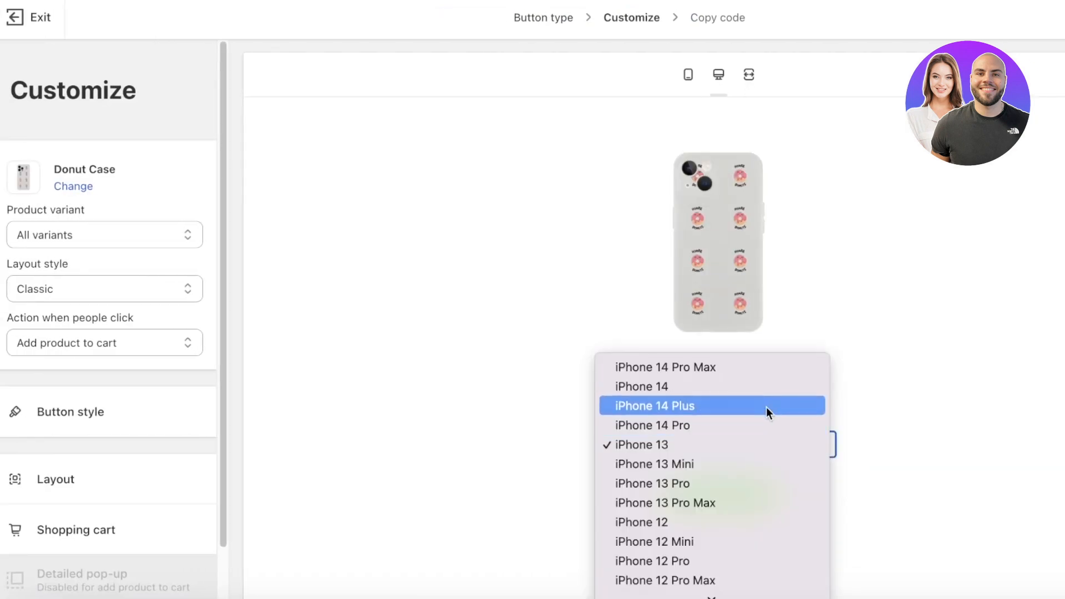
click(746, 372)
click(807, 442)
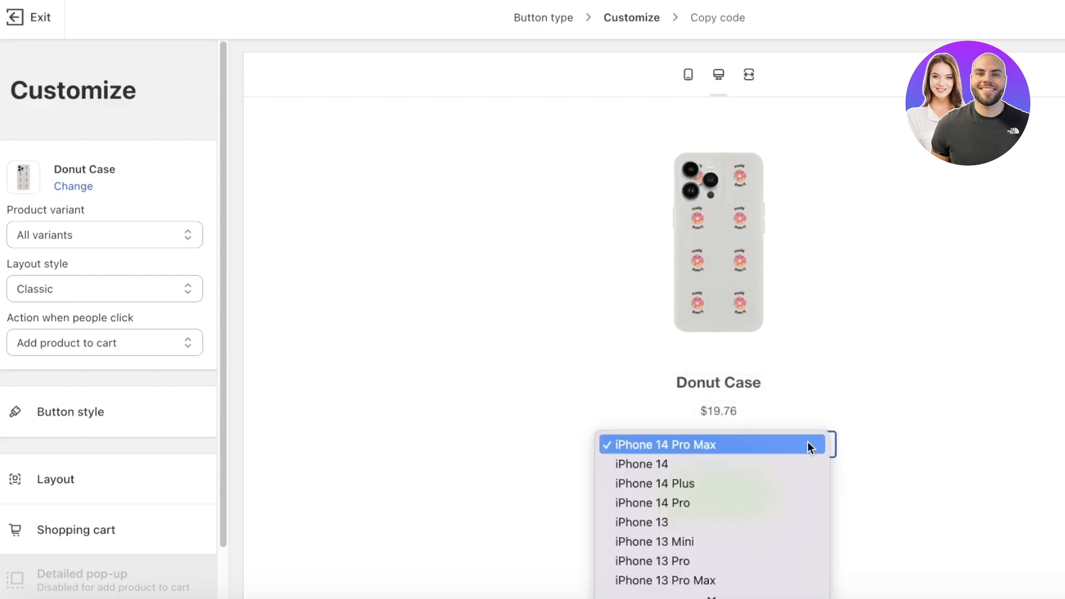
click(437, 341)
click(153, 236)
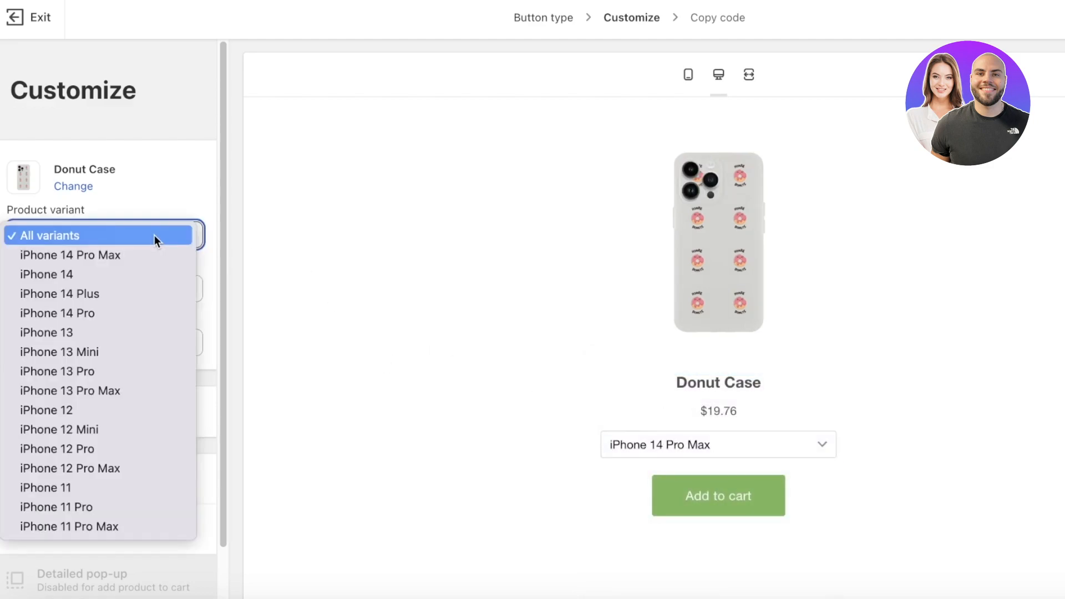
click(172, 214)
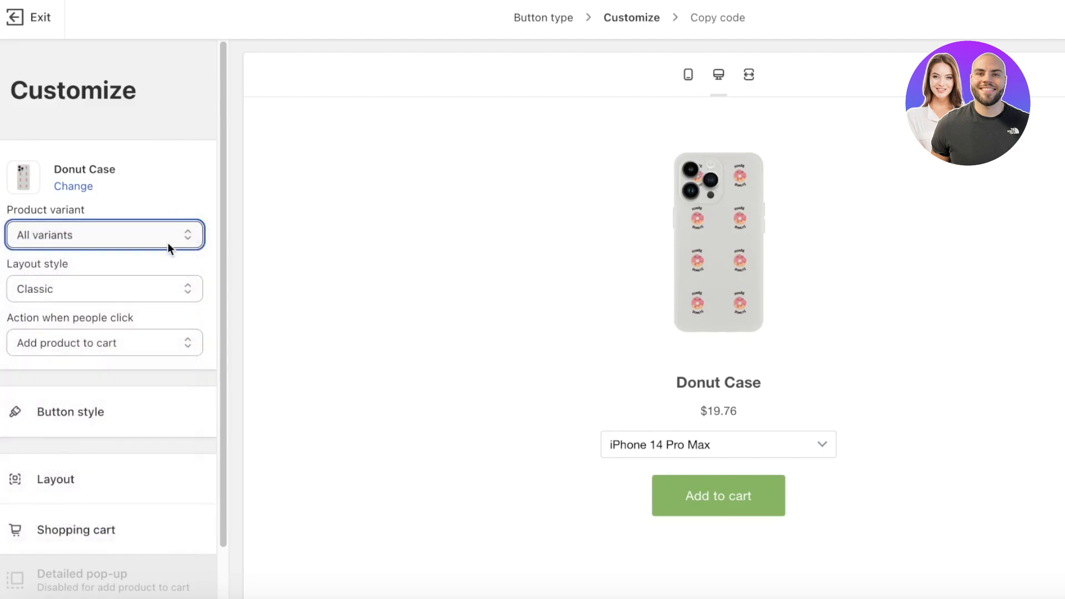
- Try the Basic layout style for the Buy Button and return it to Classic
click(169, 286)
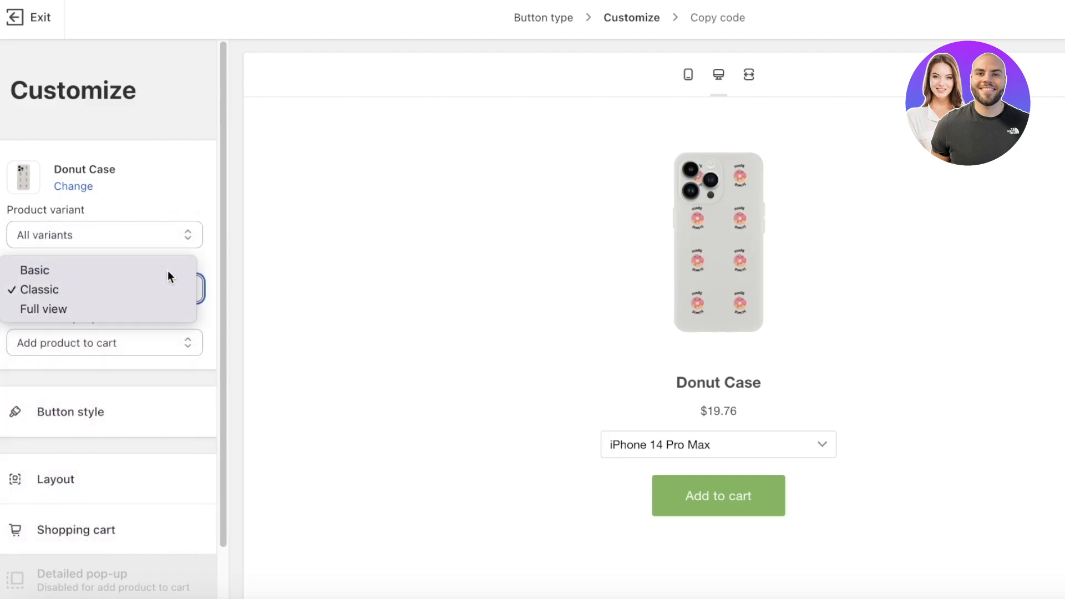
click(167, 271)
click(156, 292)
click(425, 151)
key(Down)
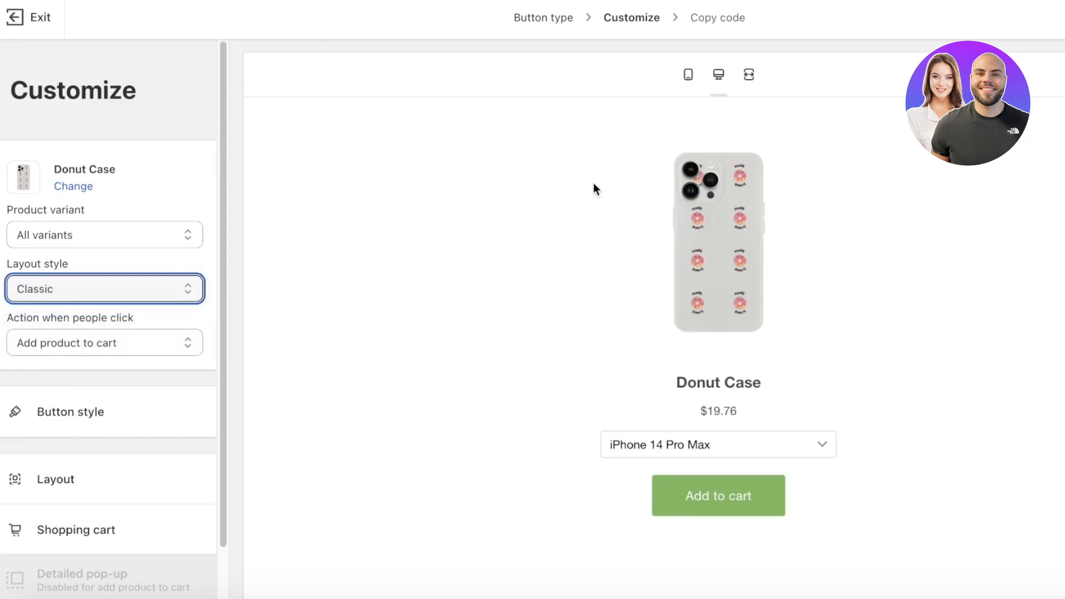
- Set the Buy Button's layout style to Full view and check the resulting preview
click(141, 303)
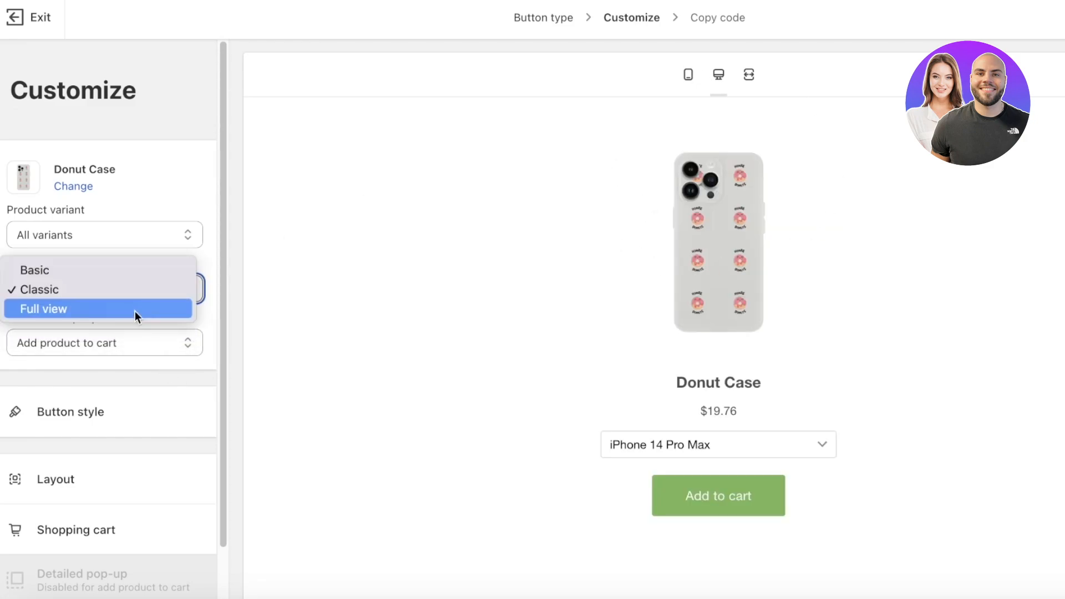
click(135, 310)
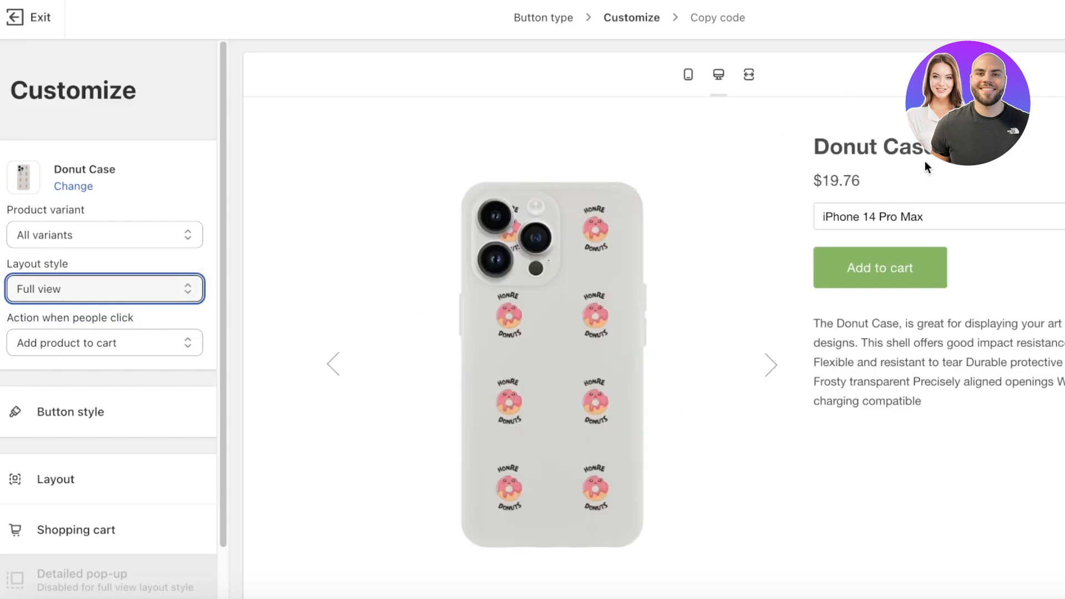
scroll(520, 221, down, 1)
scroll(337, 290, down, 2)
scroll(249, 286, up, 3)
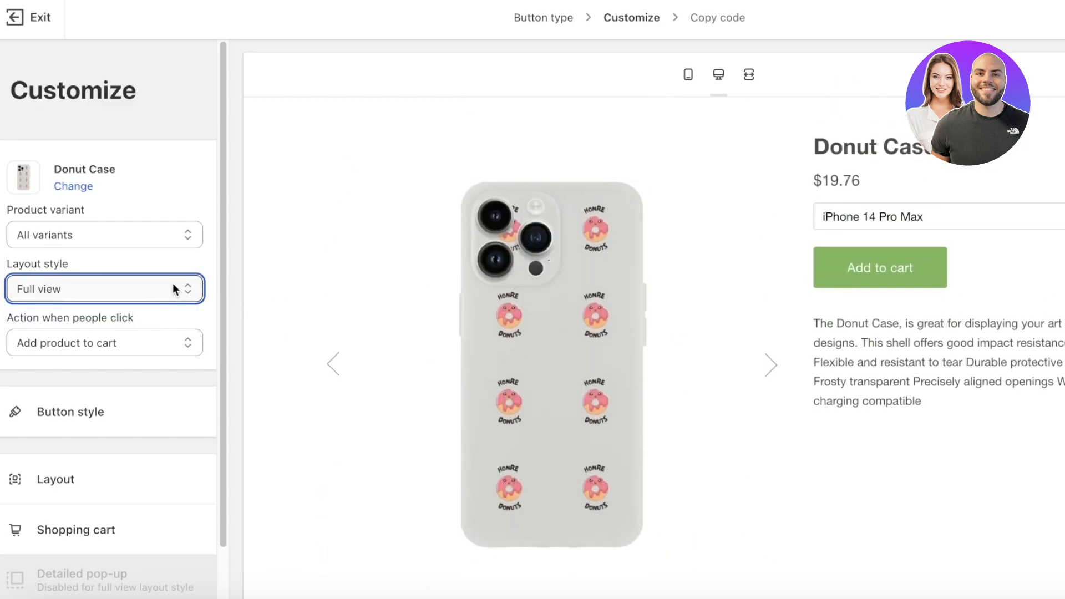
- Compare the two click actions, Add product to cart and Direct to checkout, and set the Buy Button to Direct to checkout
click(136, 343)
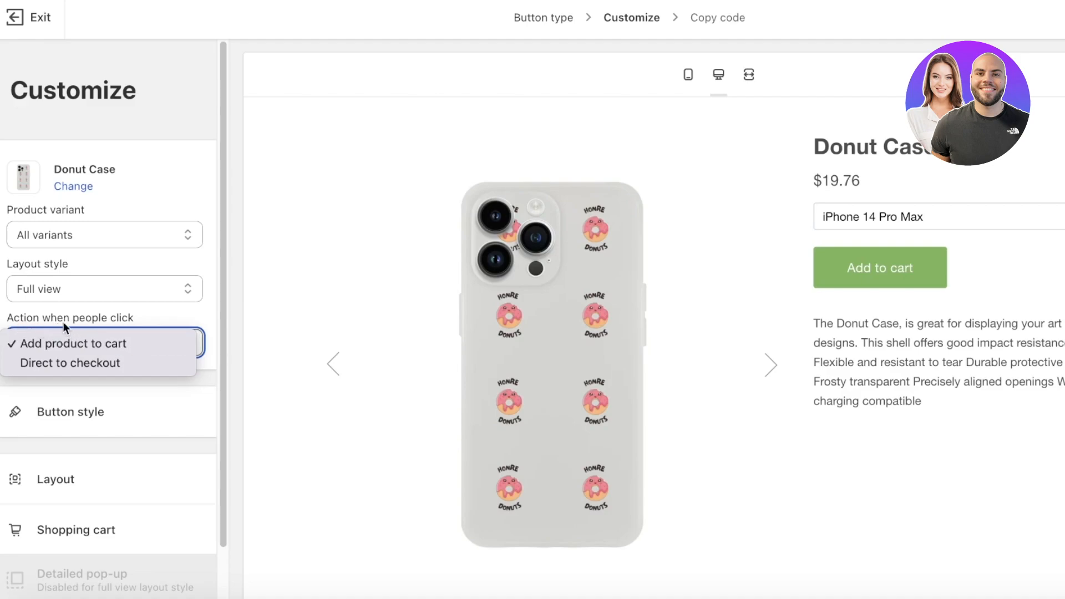
click(108, 362)
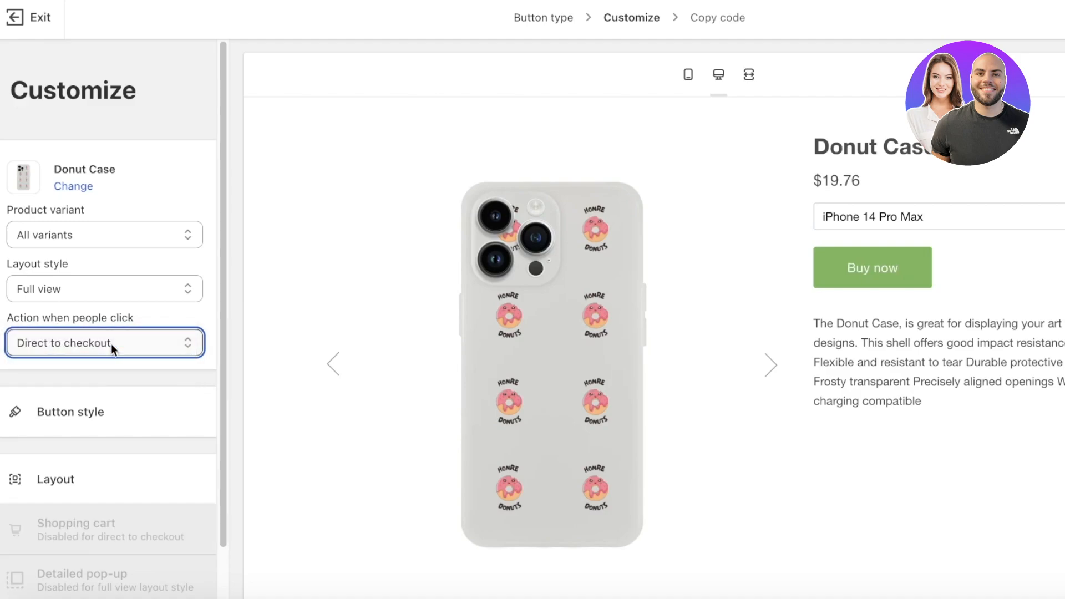
click(111, 343)
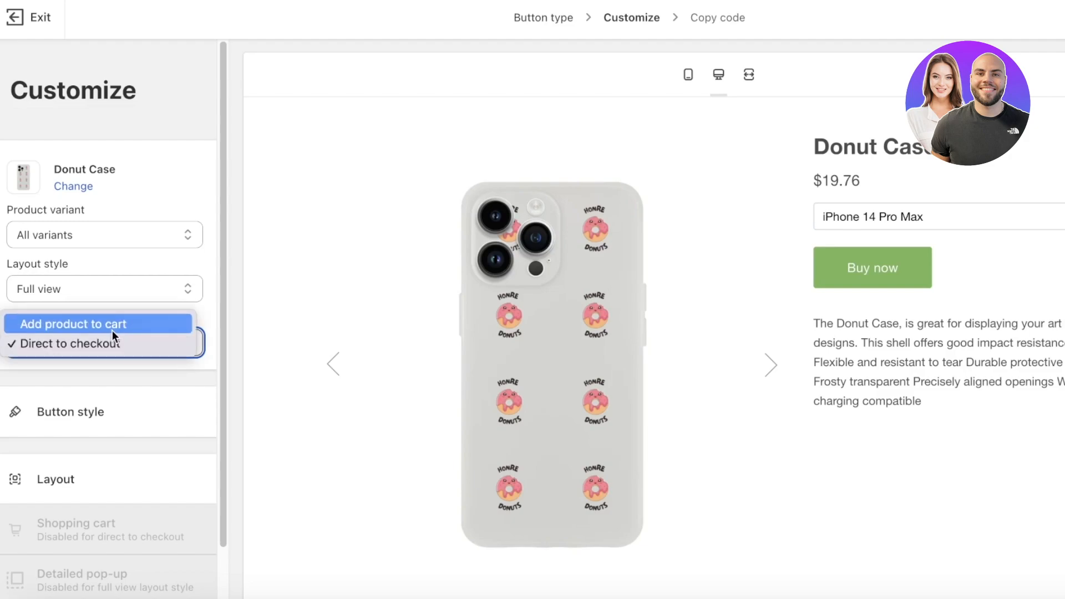
click(112, 330)
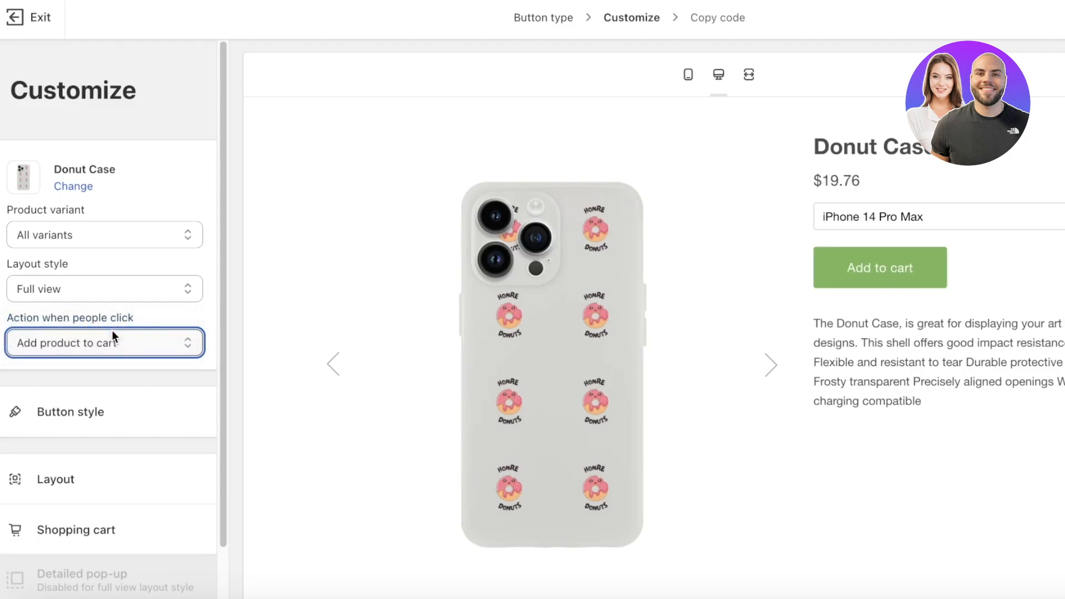
click(111, 331)
click(93, 360)
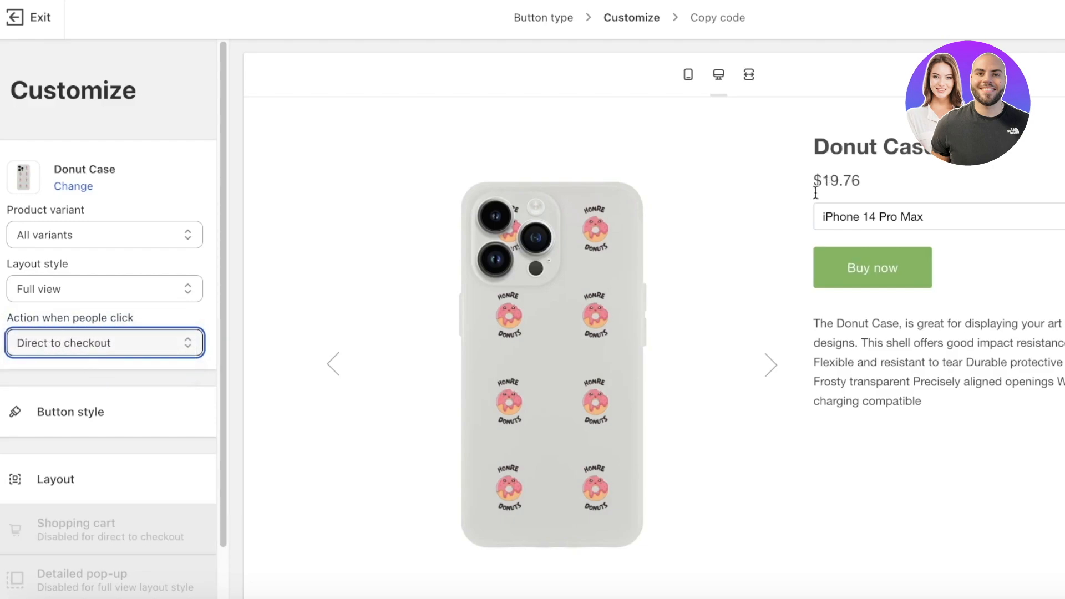
- Try limiting the Buy Button to the iPhone 14 Pro Max variant and restore All variants
click(155, 224)
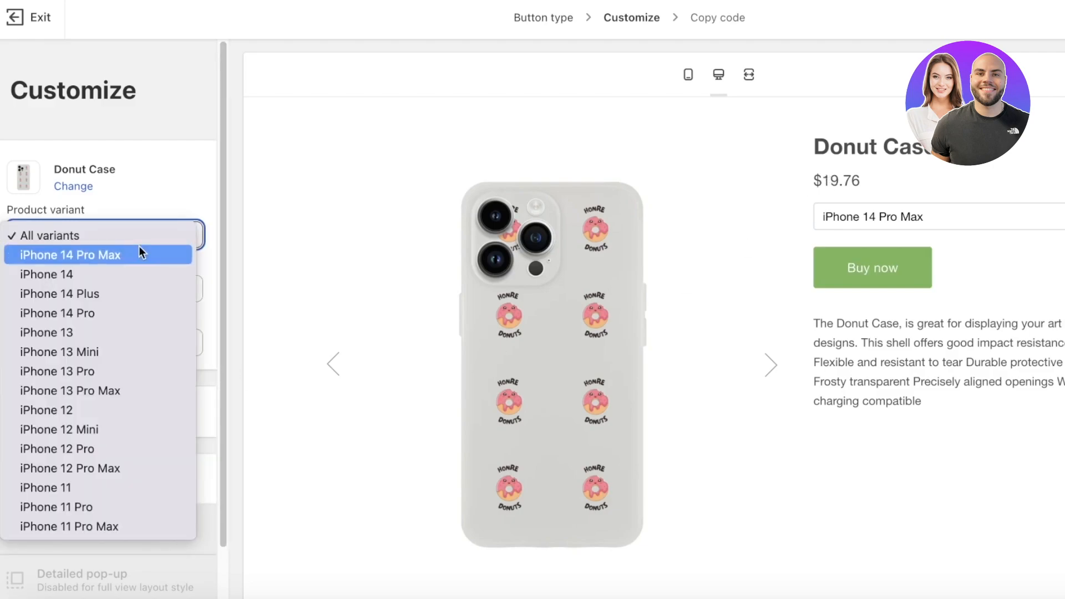
click(139, 245)
click(100, 232)
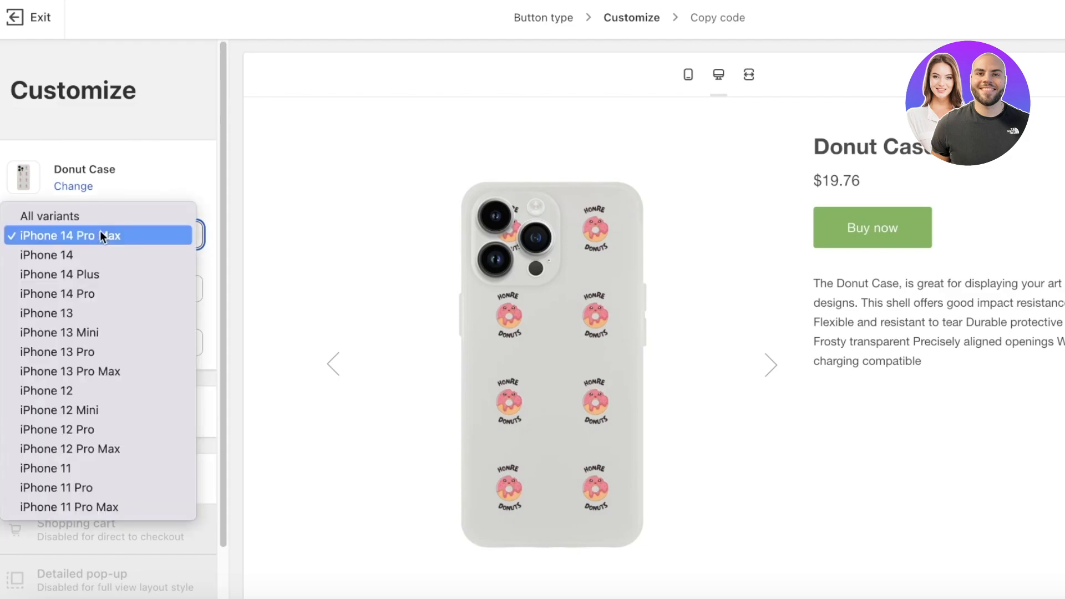
click(108, 217)
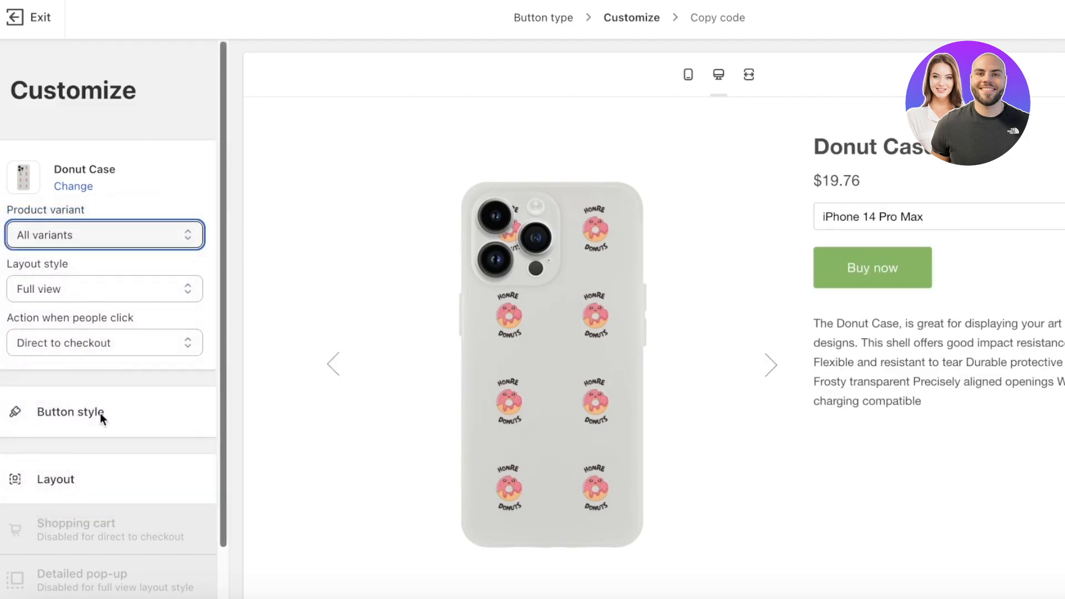
- In the Buy Button's button style, set the button corners to 40 px and the button width to 39 px
click(52, 412)
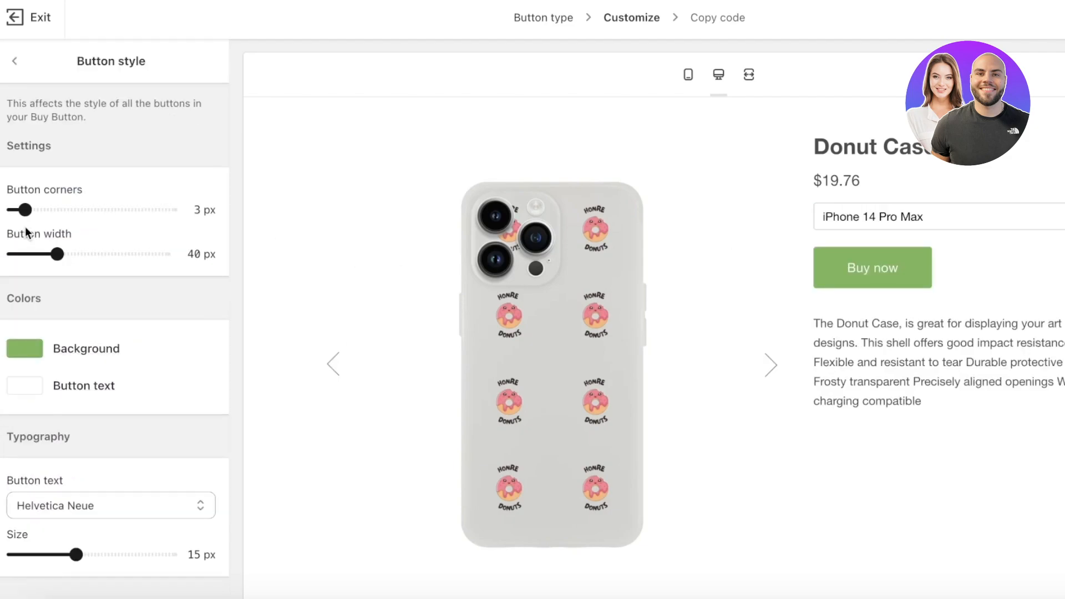
click(13, 61)
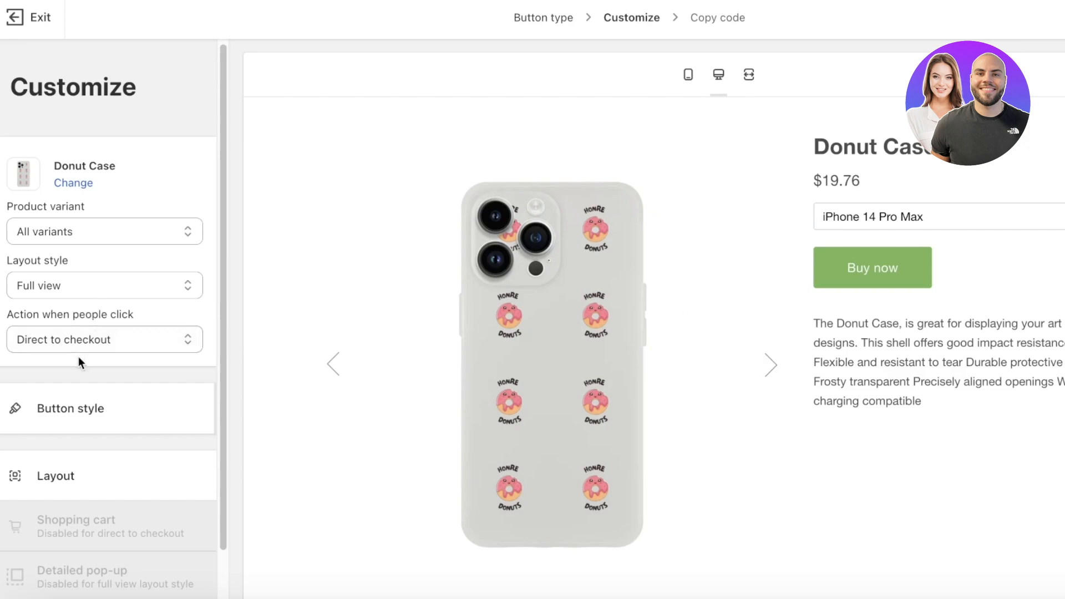
click(83, 413)
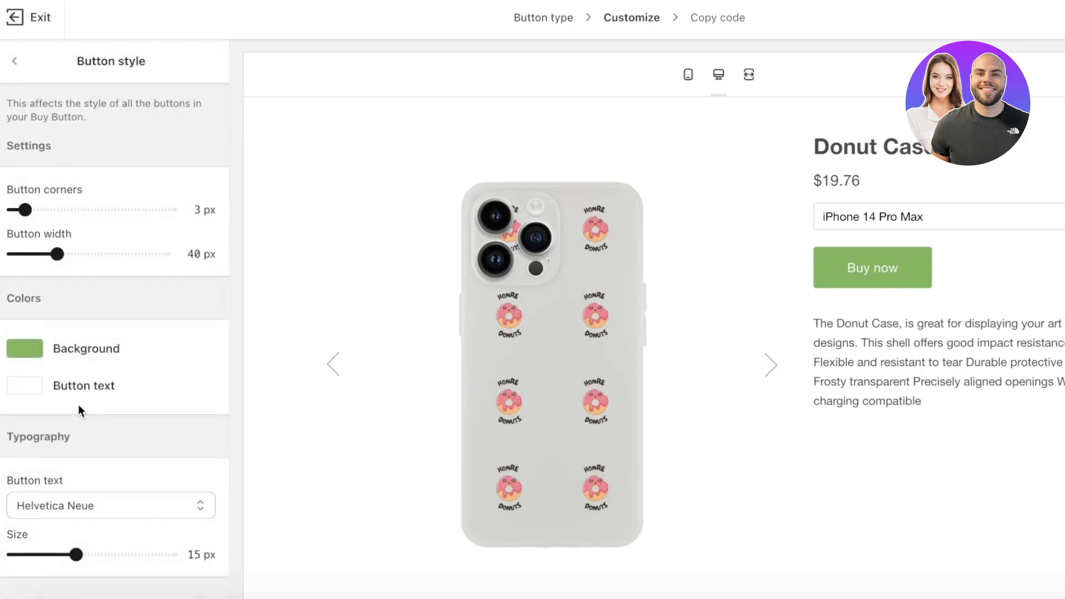
mouse_move(27, 210)
mouse_down()
mouse_move(161, 210)
mouse_move(25, 210)
mouse_up()
mouse_move(57, 254)
mouse_down()
mouse_move(204, 251)
mouse_move(55, 253)
mouse_up()
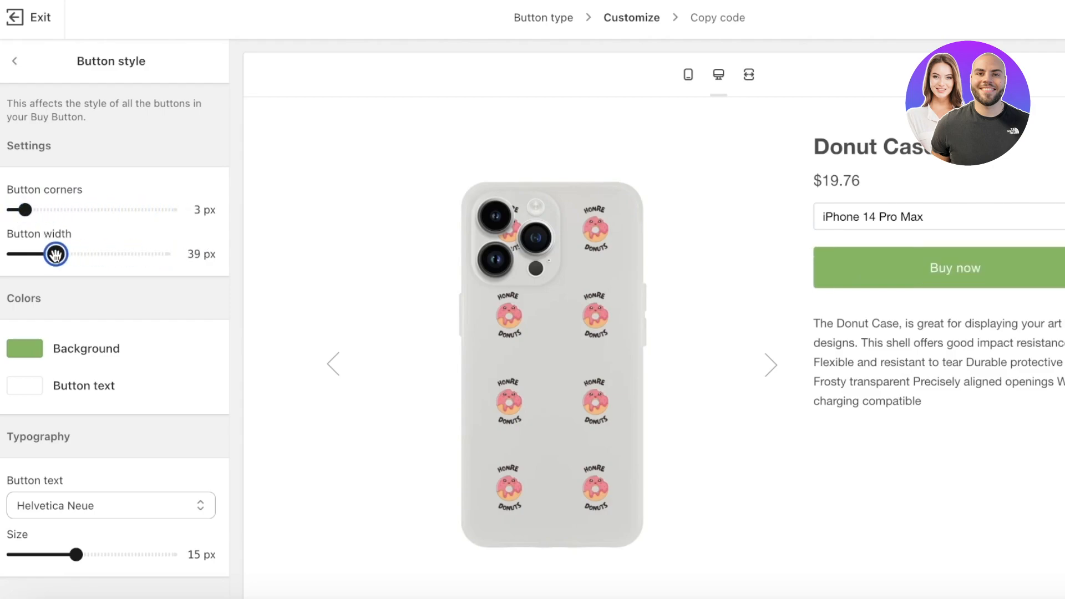
drag(37, 211, 171, 209)
- Change the Buy Button's background color to dark red
click(24, 349)
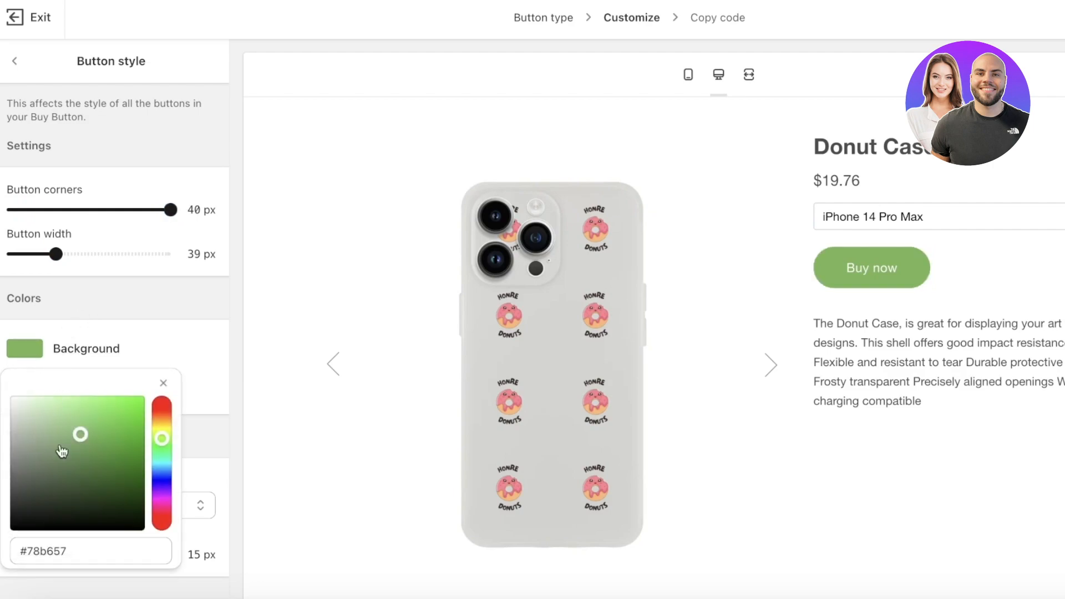
drag(162, 519, 143, 464)
click(193, 367)
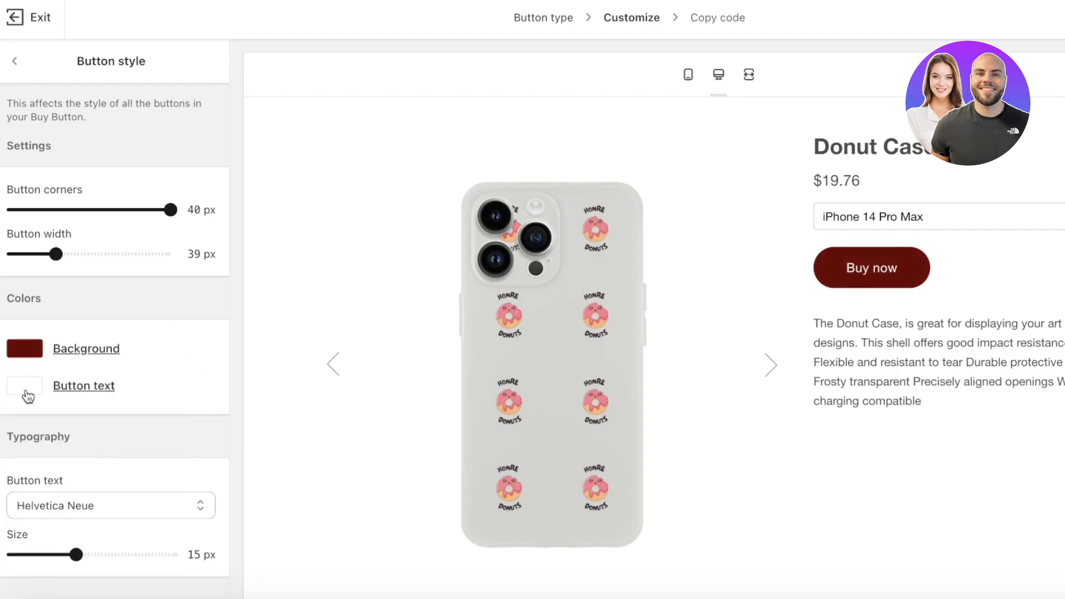
- Set the Buy Button's text font to Crimson Text and increase the text size
click(137, 503)
click(119, 472)
drag(76, 554, 106, 555)
click(115, 501)
click(115, 491)
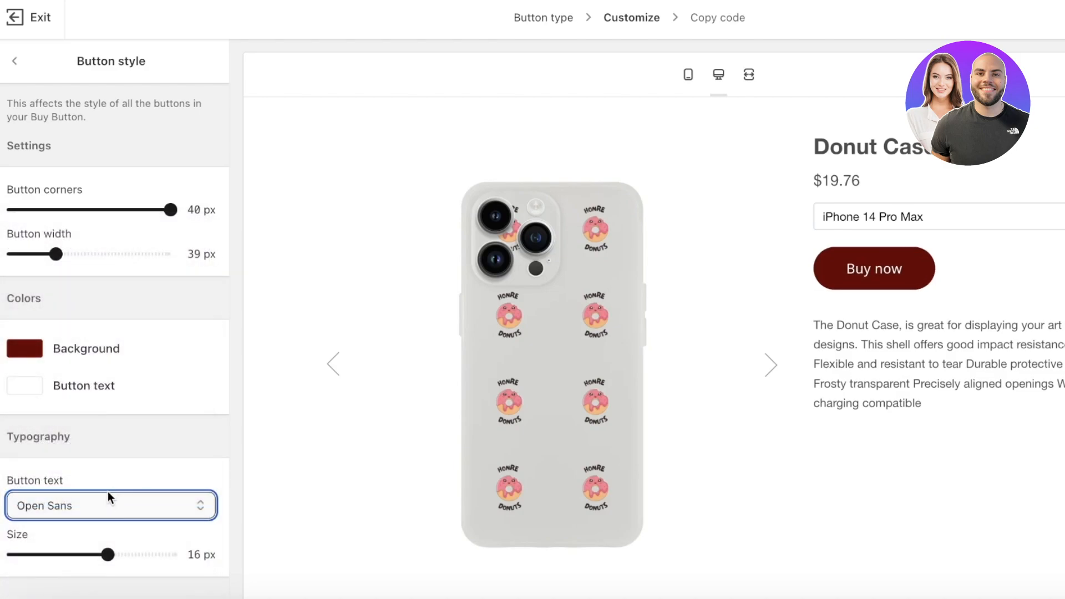
click(108, 491)
scroll(78, 421, down, 5)
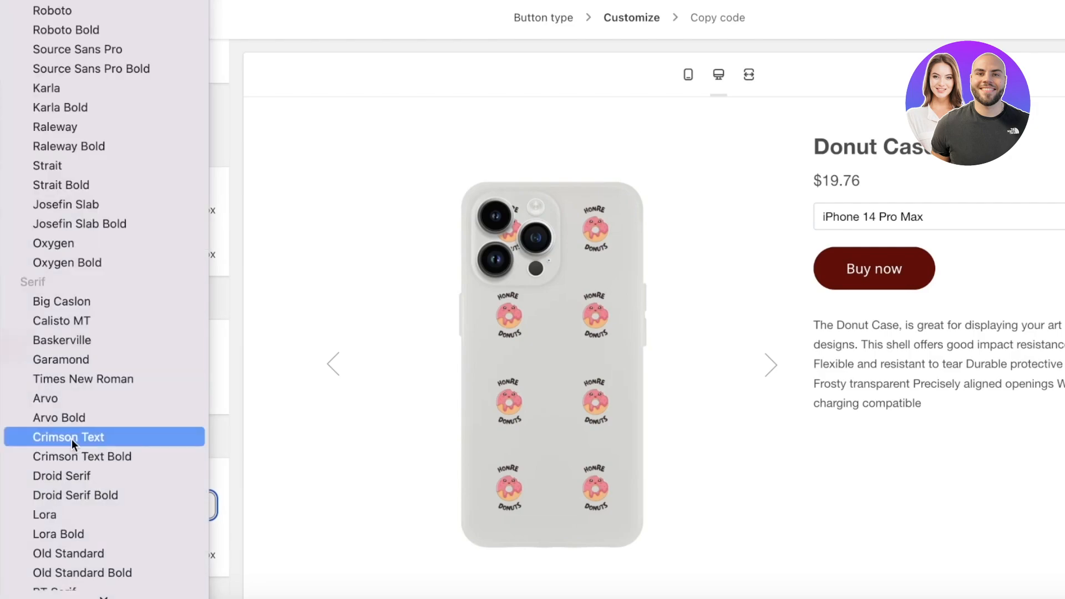
click(73, 436)
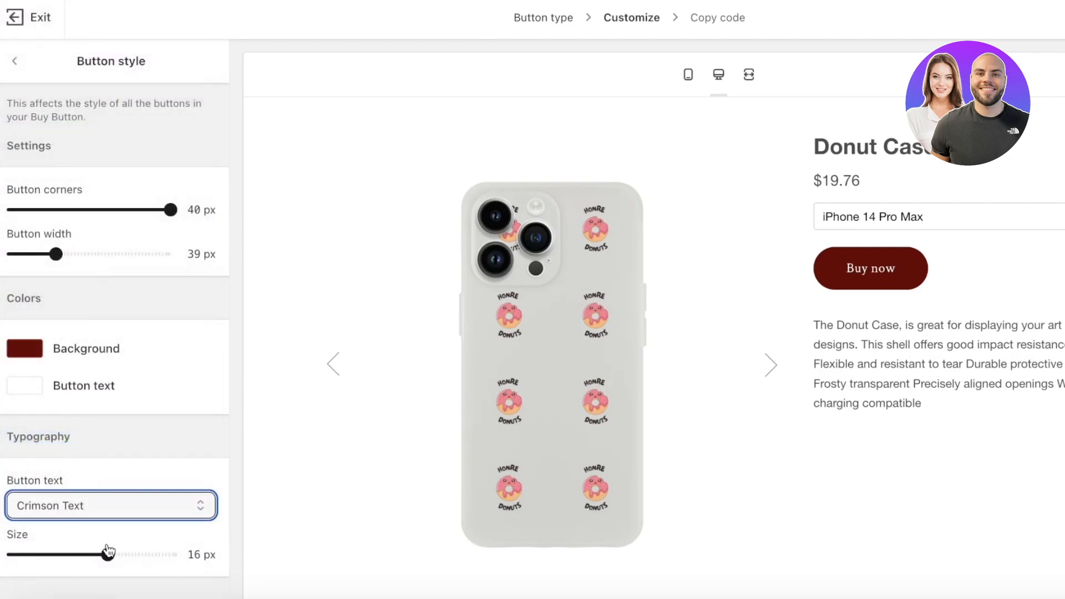
drag(108, 554, 186, 555)
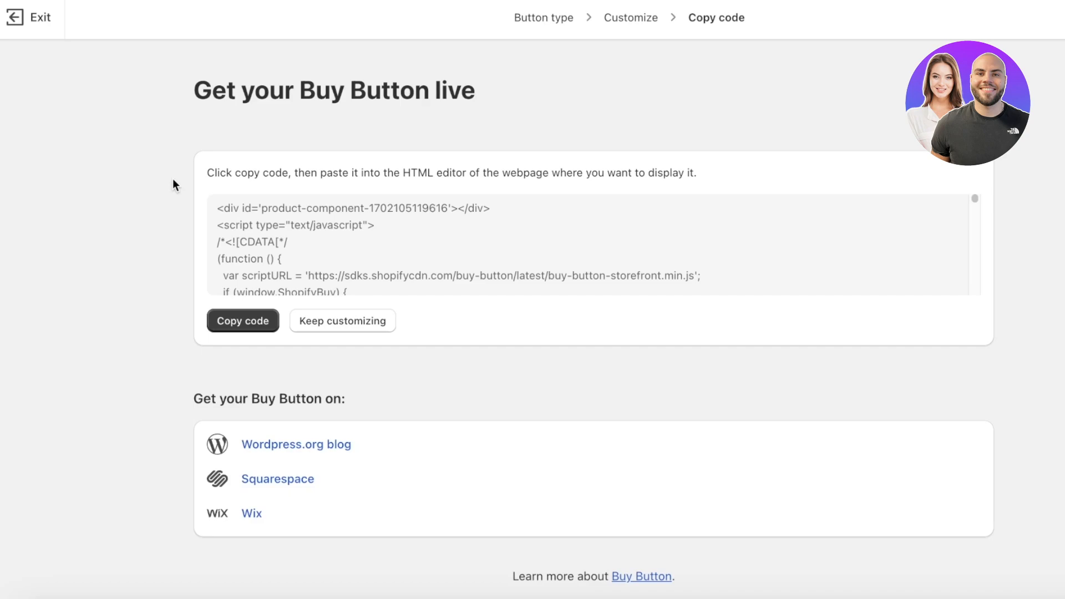
- Copy the generated Buy Button code, switch to the portfolio site in Google Sites, and load the code into a web embed
click(261, 324)
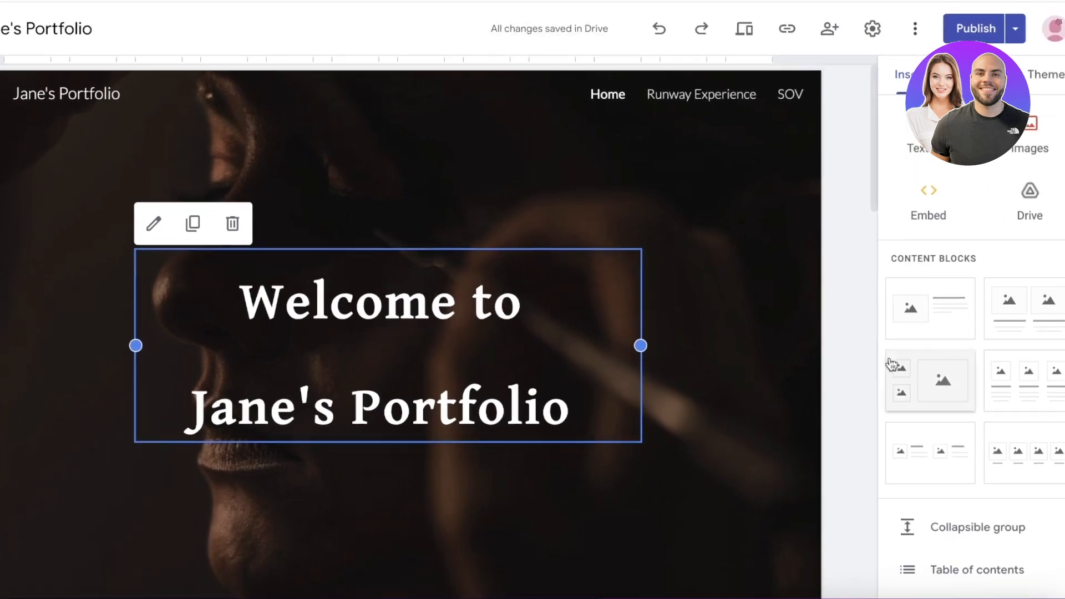
scroll(584, 223, down, 4)
scroll(583, 223, up, 4)
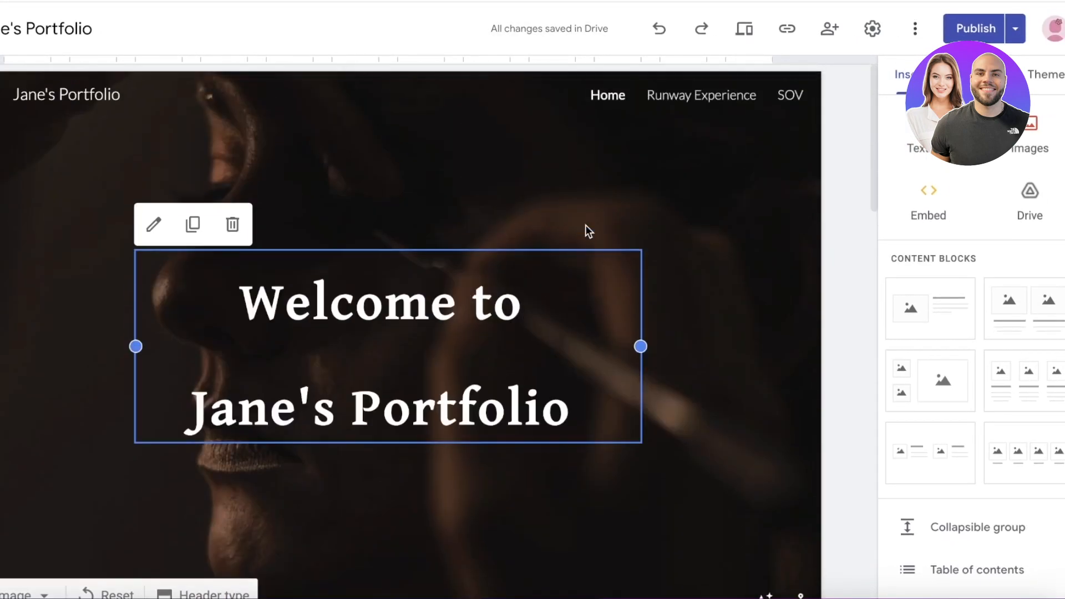
click(928, 205)
click(374, 232)
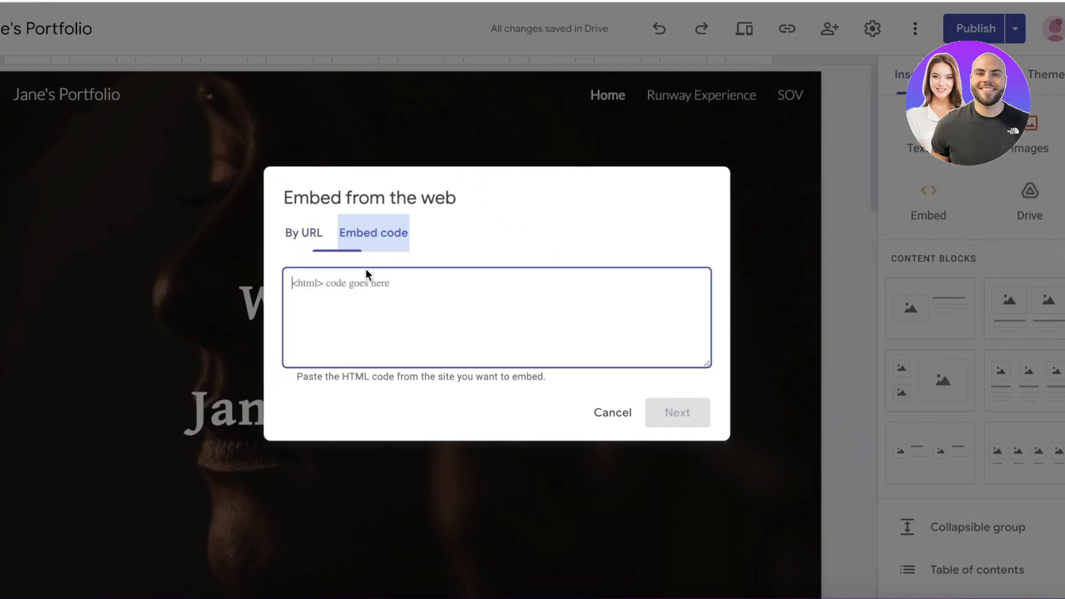
key(ctrl+v)
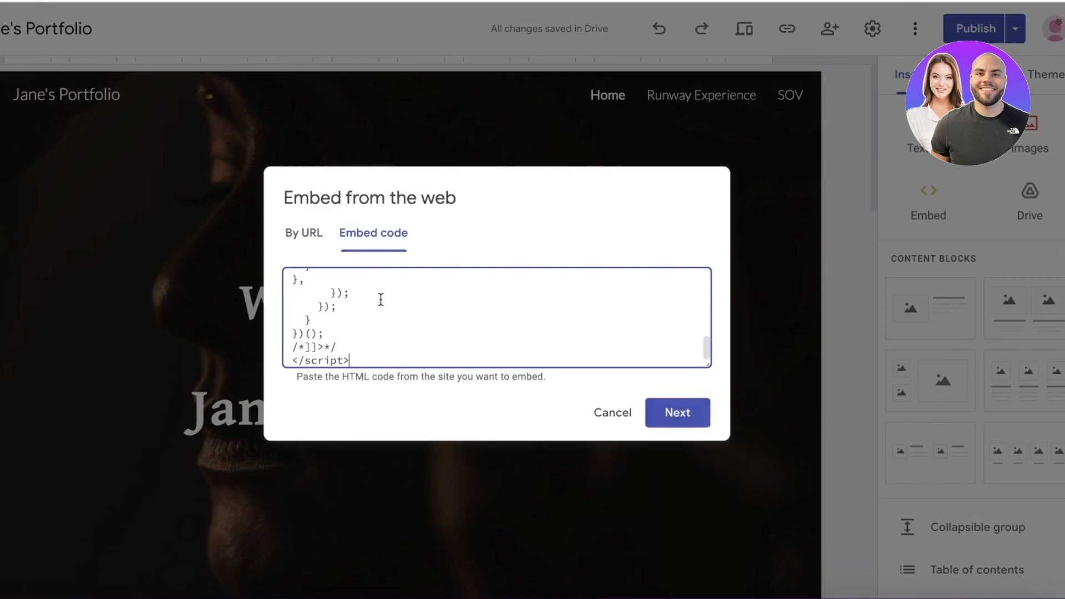
click(659, 415)
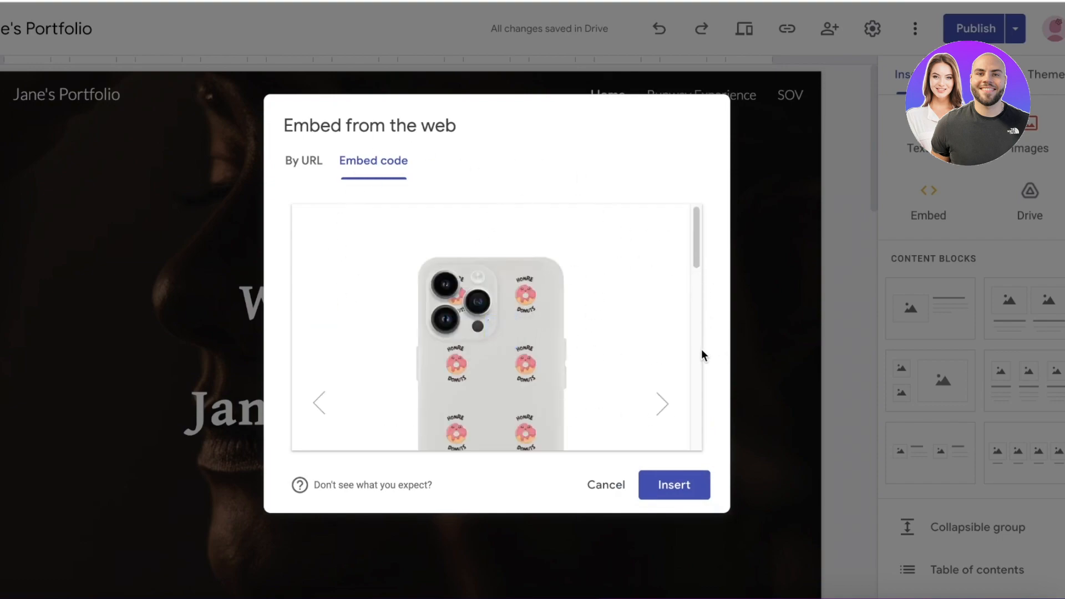
- Insert the Donut Case embed beneath the map on the home page and enlarge it to the content width
click(677, 484)
drag(379, 316, 771, 313)
drag(773, 482, 913, 573)
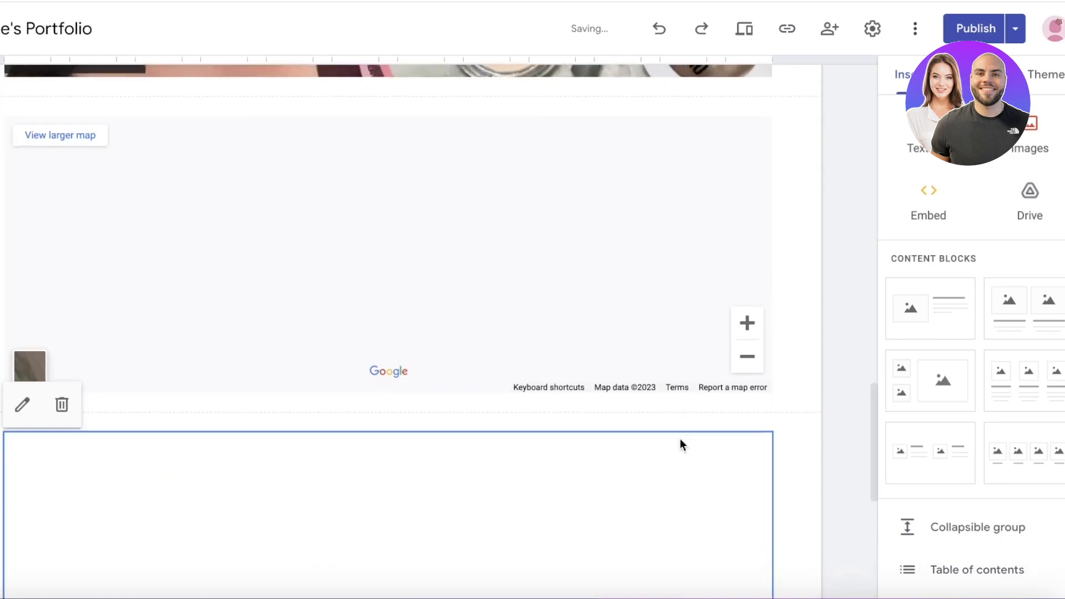
- Publish the portfolio site's changes and open the live site
click(979, 26)
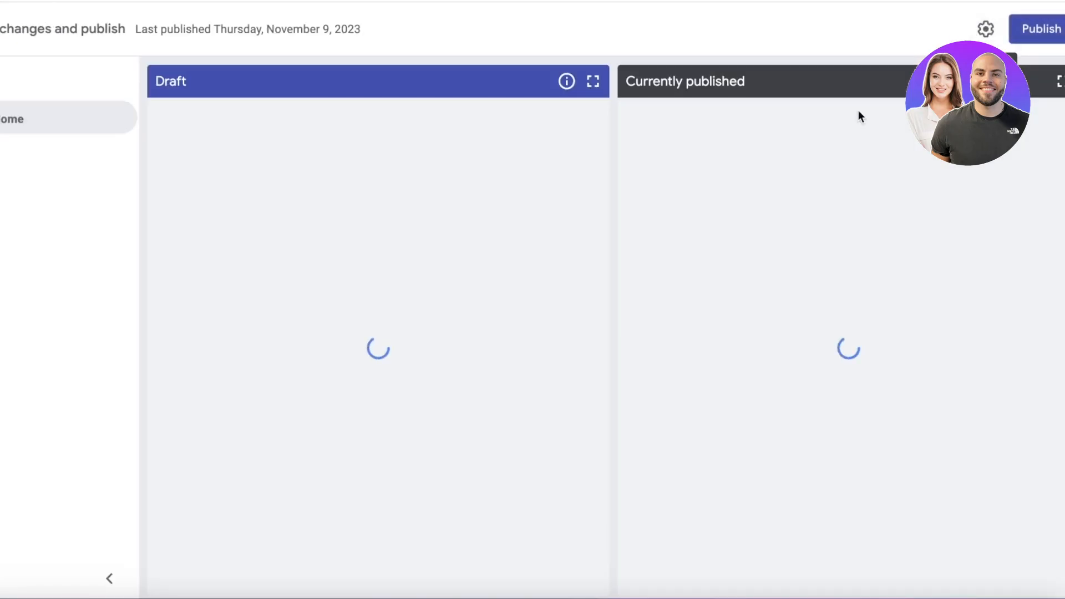
click(1036, 28)
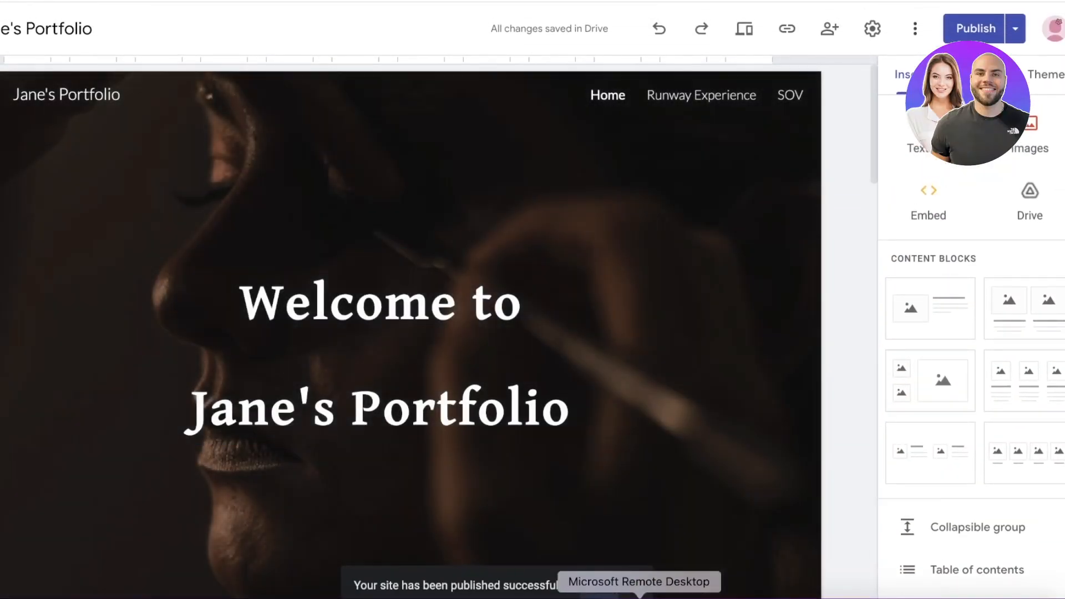
click(598, 584)
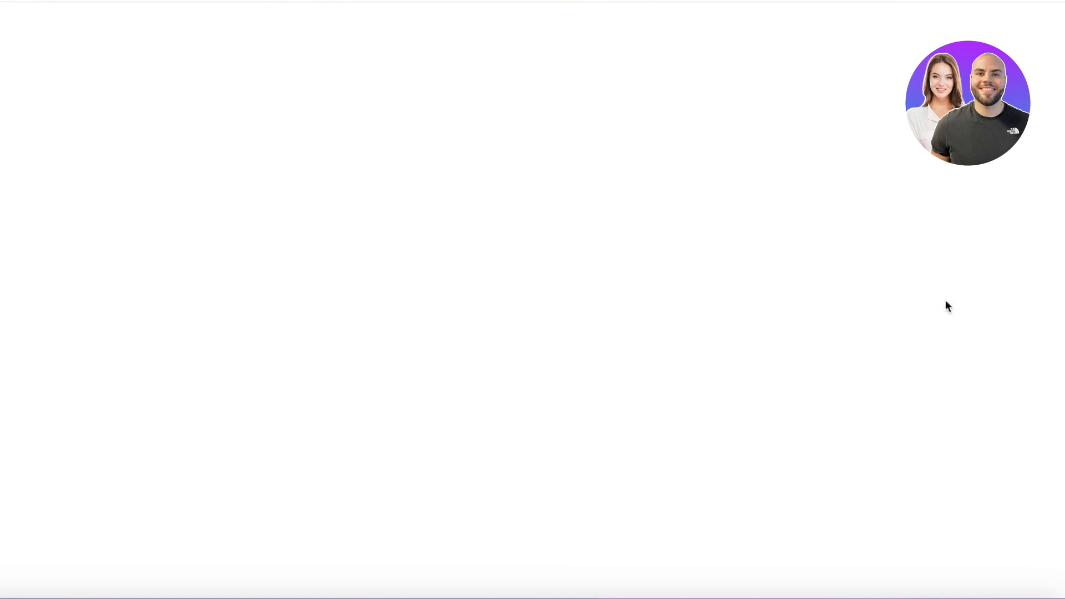
- Test Buy now for the Donut Case on the live page and review the checkout form and order summary
scroll(976, 192, down, 15)
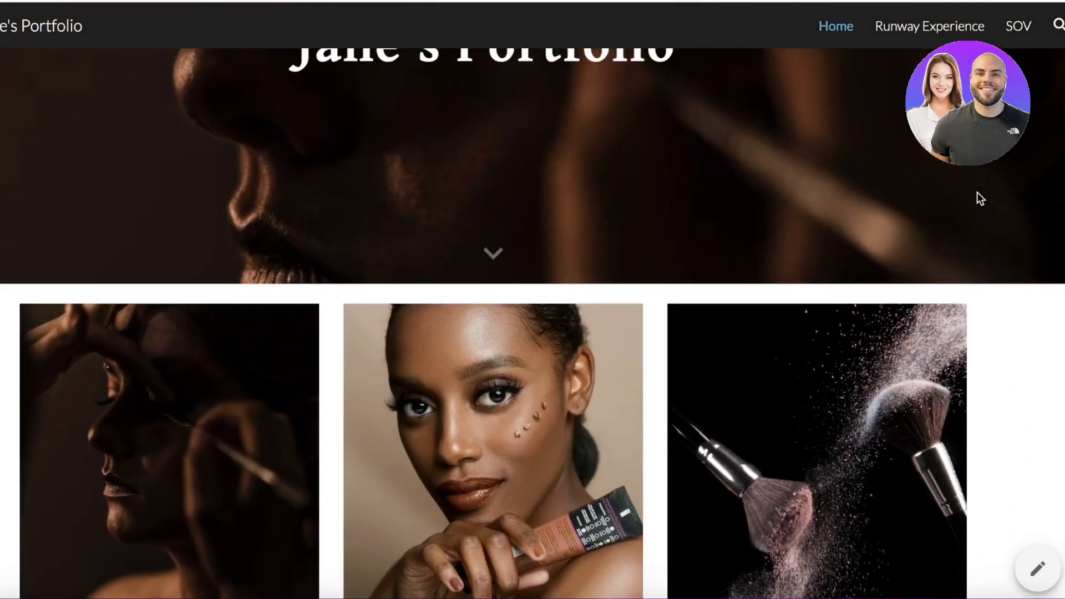
scroll(978, 199, down, 7)
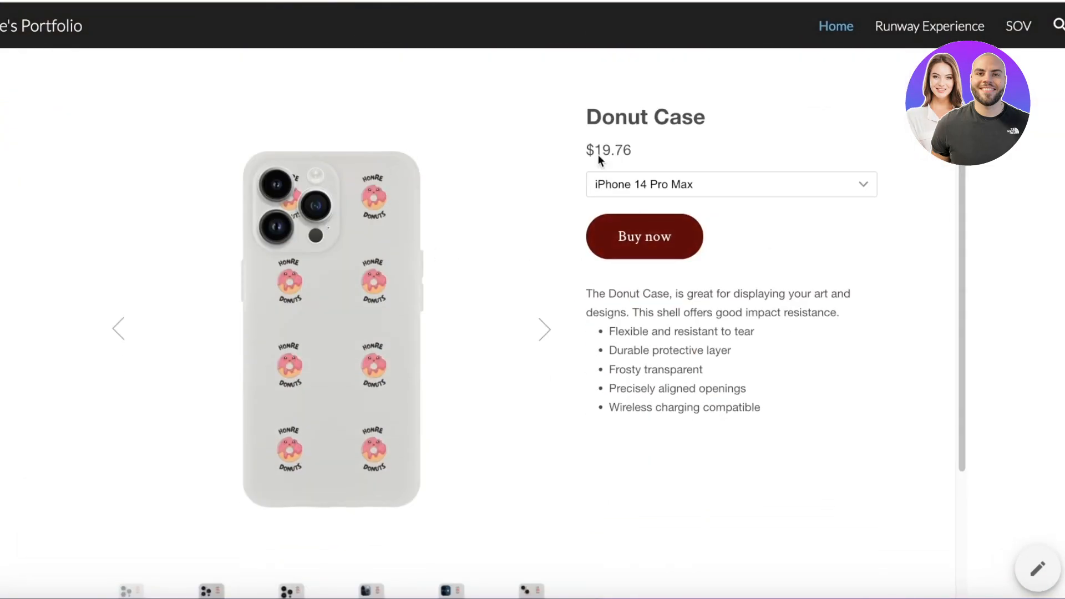
click(638, 240)
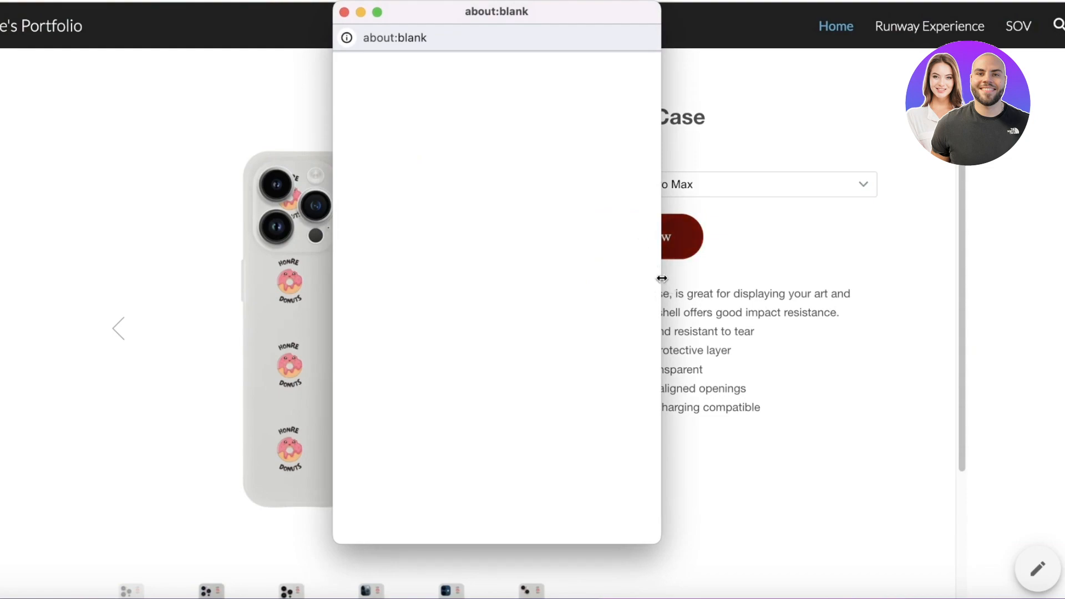
drag(662, 278, 994, 255)
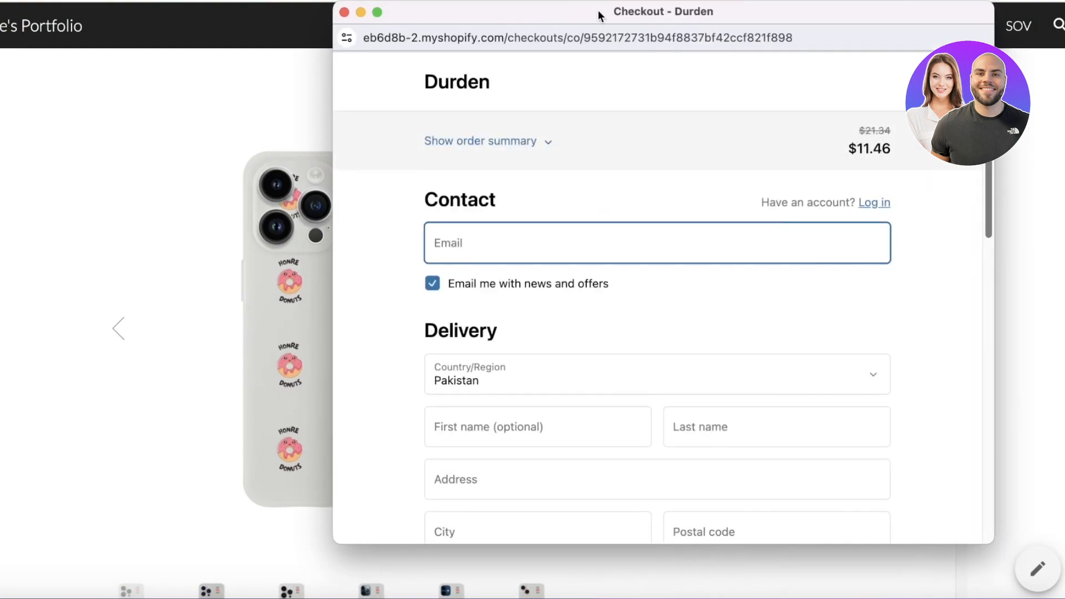
drag(599, 13, 496, 1)
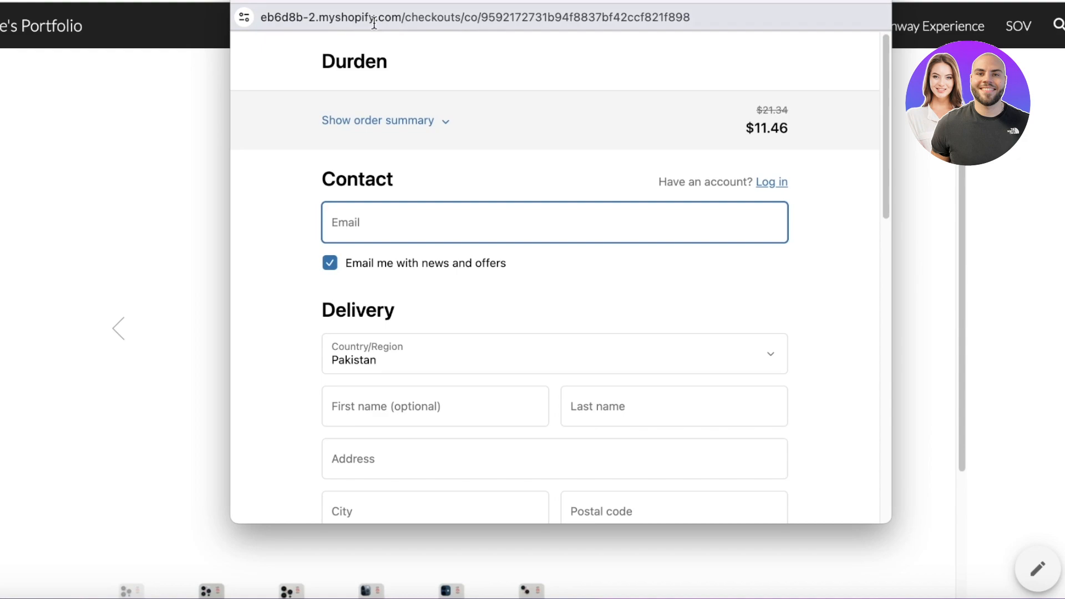
scroll(471, 131, down, 15)
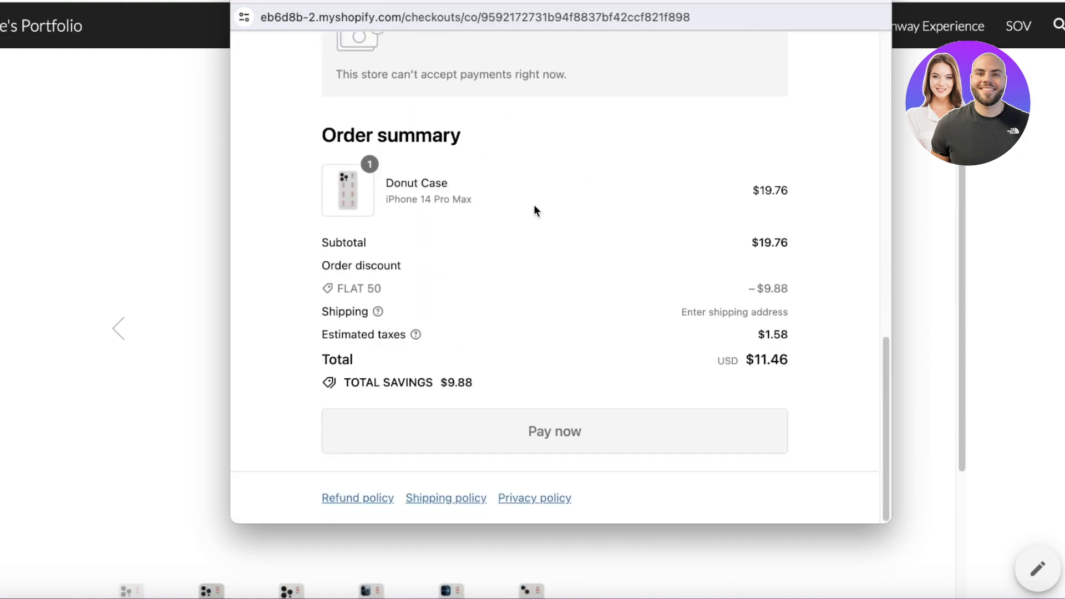
scroll(574, 206, up, 15)
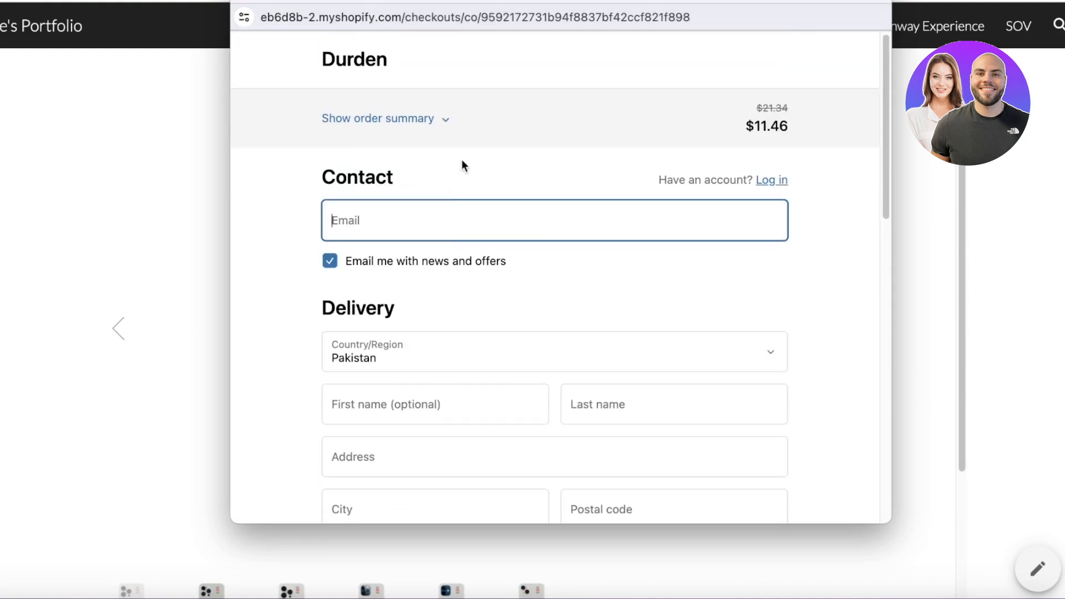
click(240, 1)
- Examine the iPhone model variants offered for the Donut Case on the live page
click(620, 188)
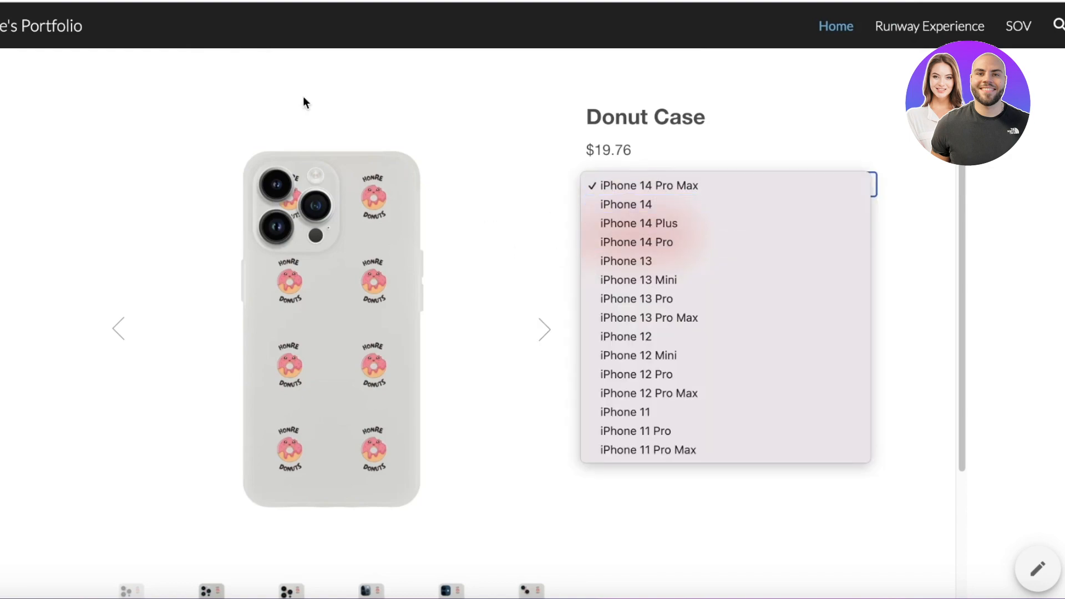
click(745, 134)
scroll(632, 166, down, 1)
click(634, 182)
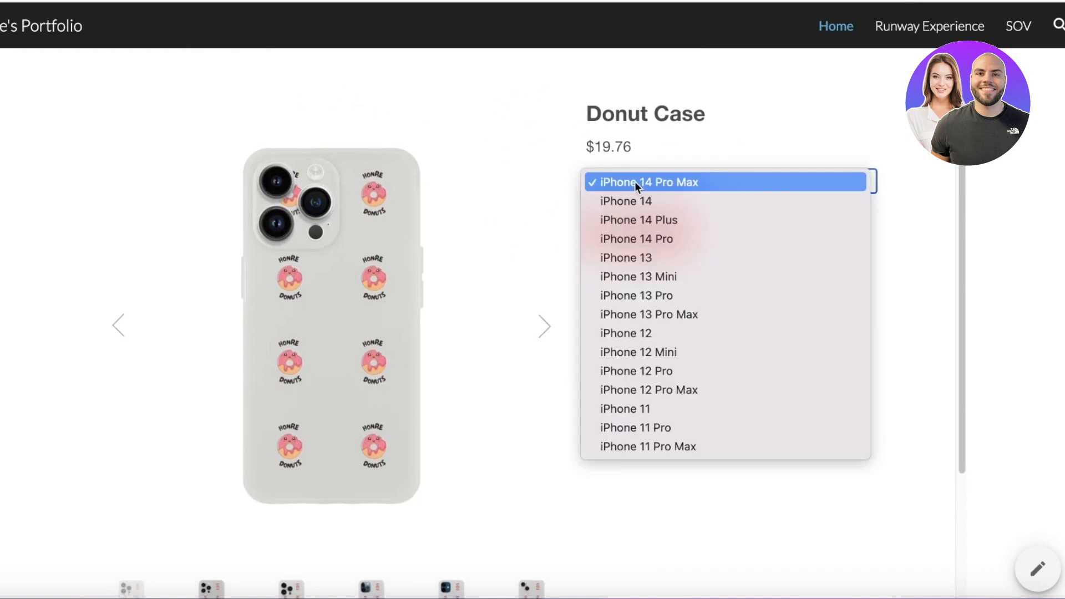
click(635, 183)
click(649, 180)
click(656, 181)
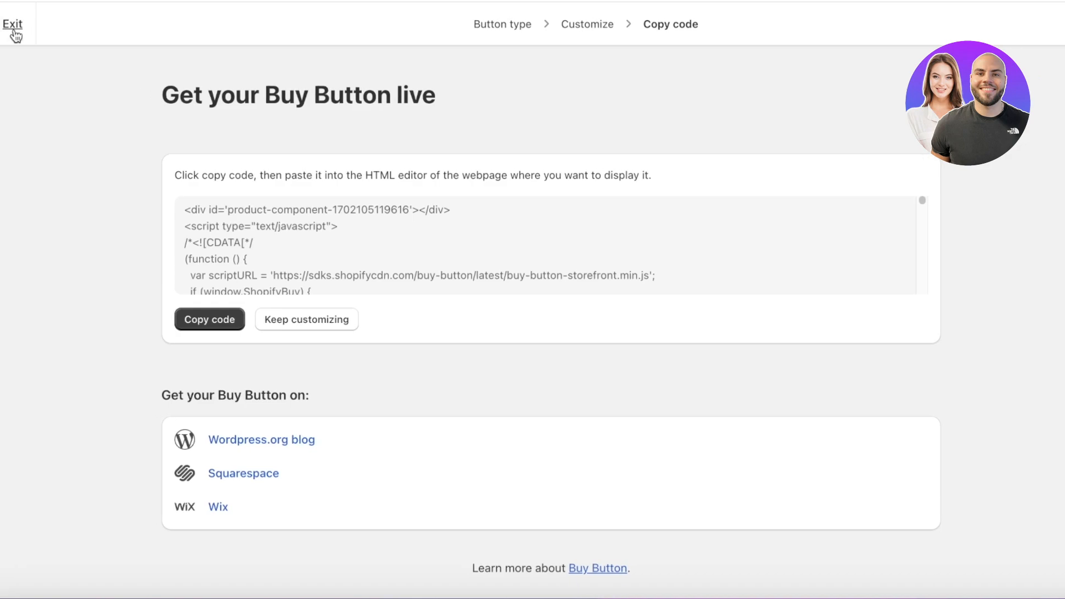
- Return to Shopify's Buy Button channel and create a new Product Buy Button for the Anon Tote
click(14, 31)
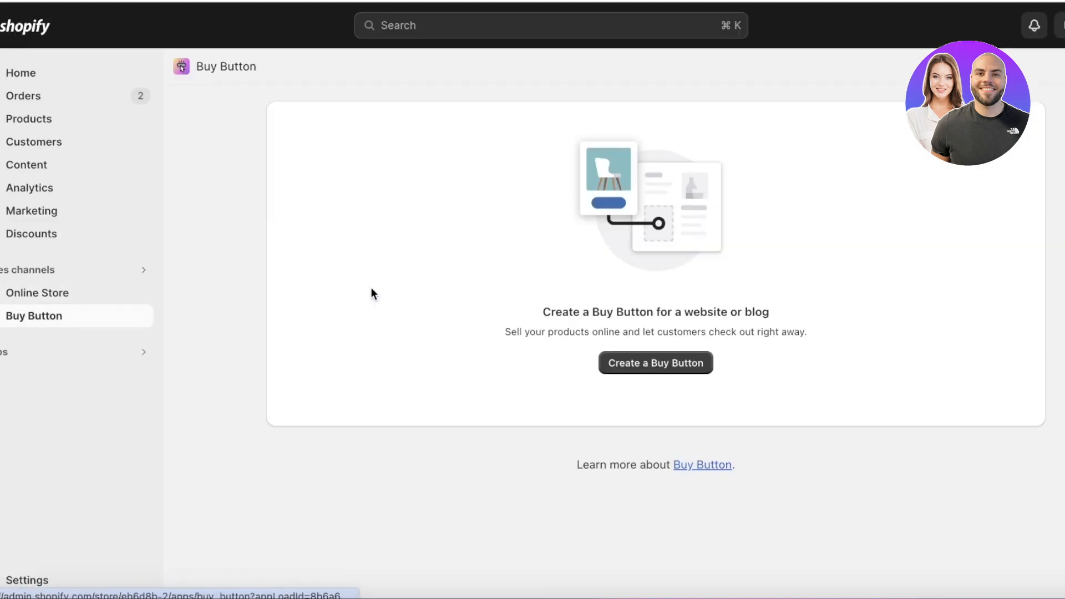
click(641, 370)
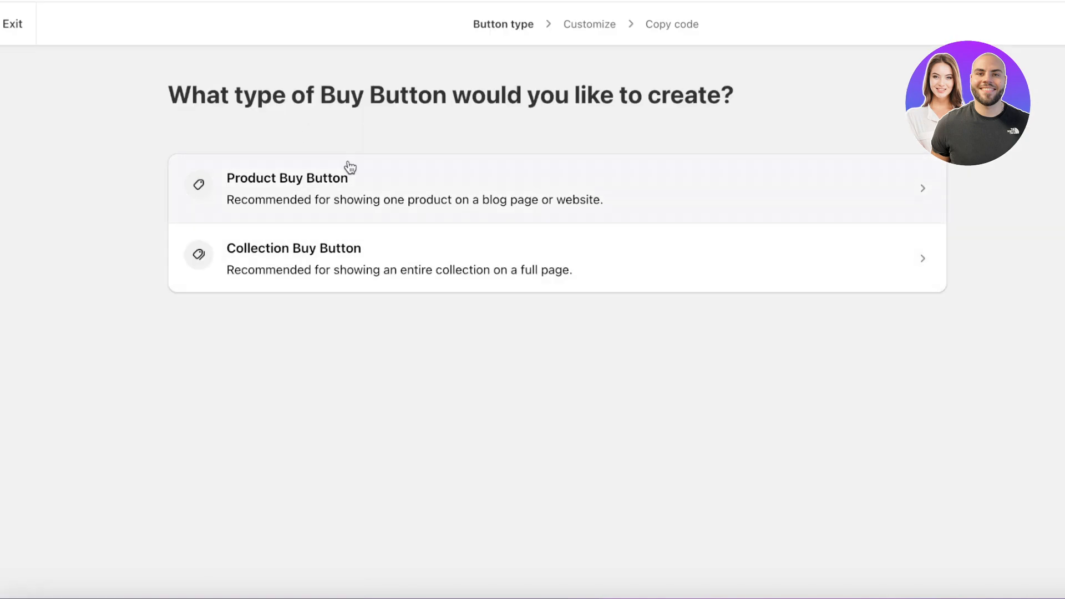
click(340, 197)
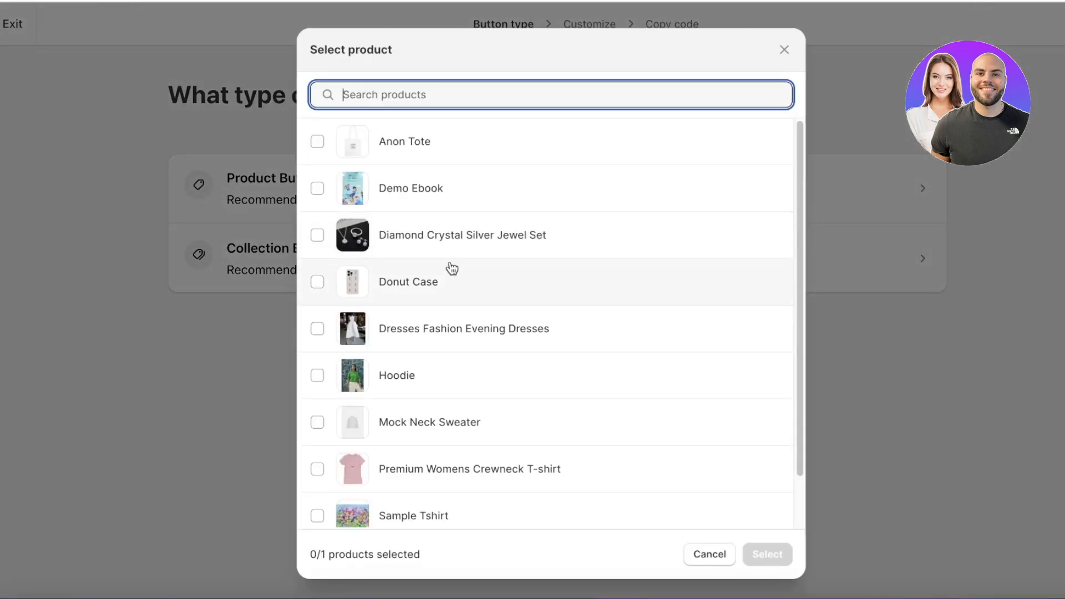
click(411, 136)
click(766, 552)
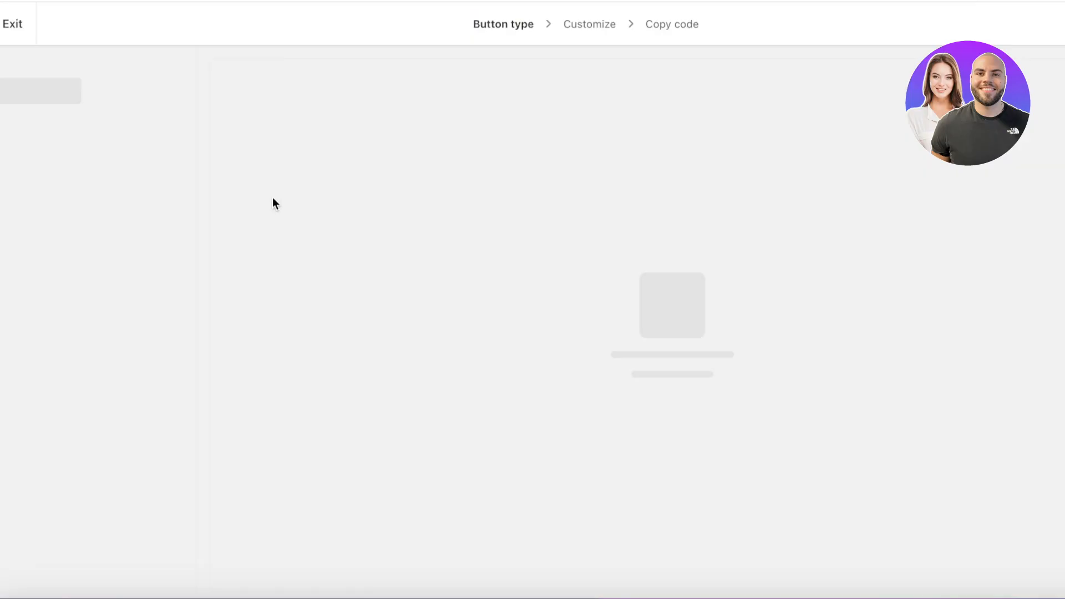
- Keep the Anon Tote Buy Button's default customization, generate its embed code, and copy the code
scroll(517, 311, down, 3)
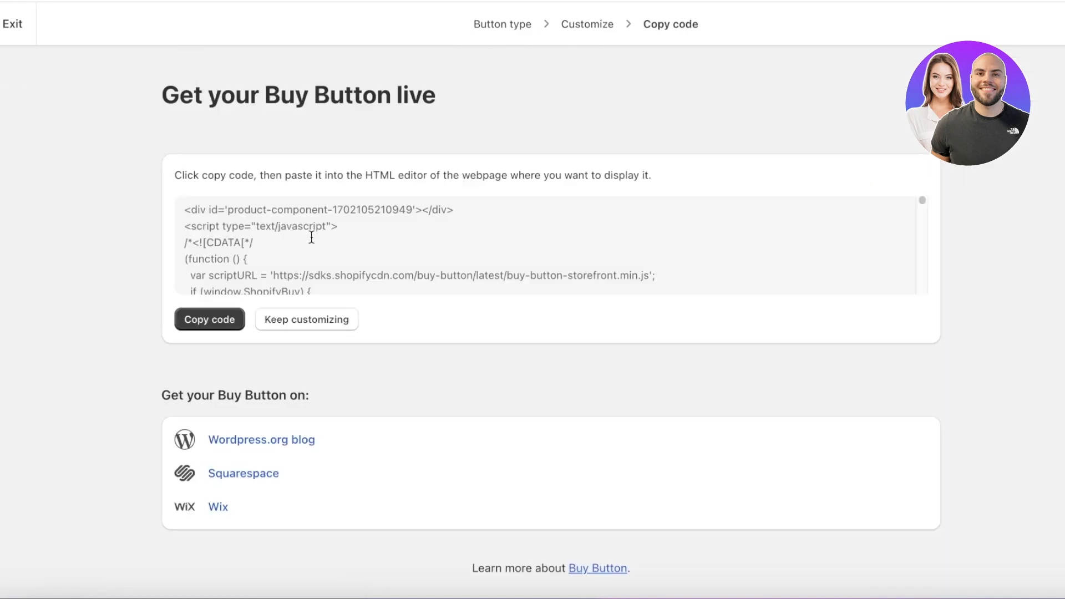
click(208, 319)
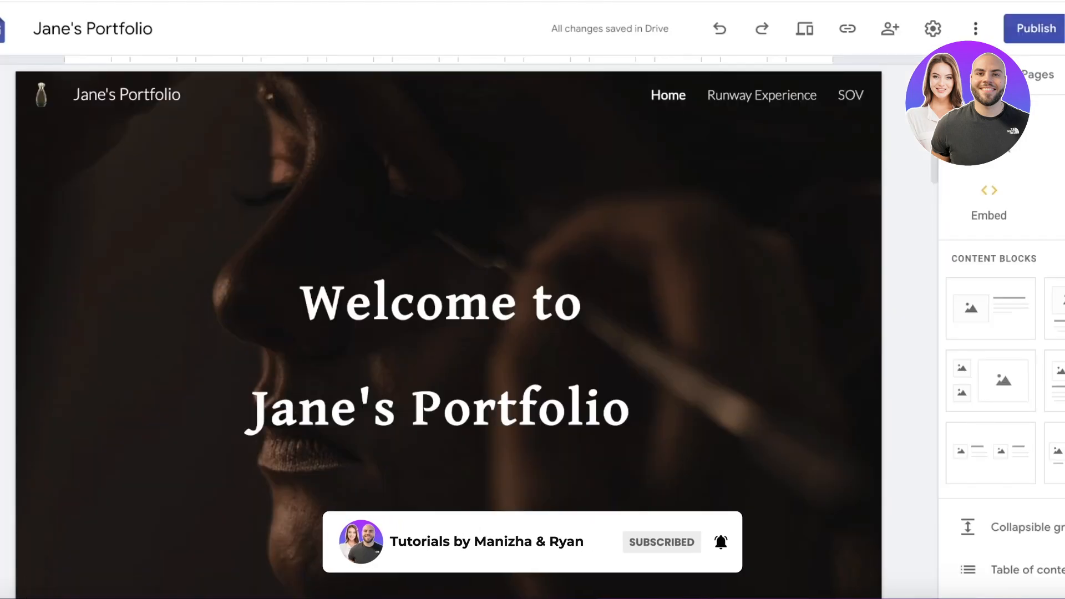
- Switch to the Google Sites editor and insert the copied Anon Tote Buy Button code as an embed on the Home page
scroll(448, 332, down, 4)
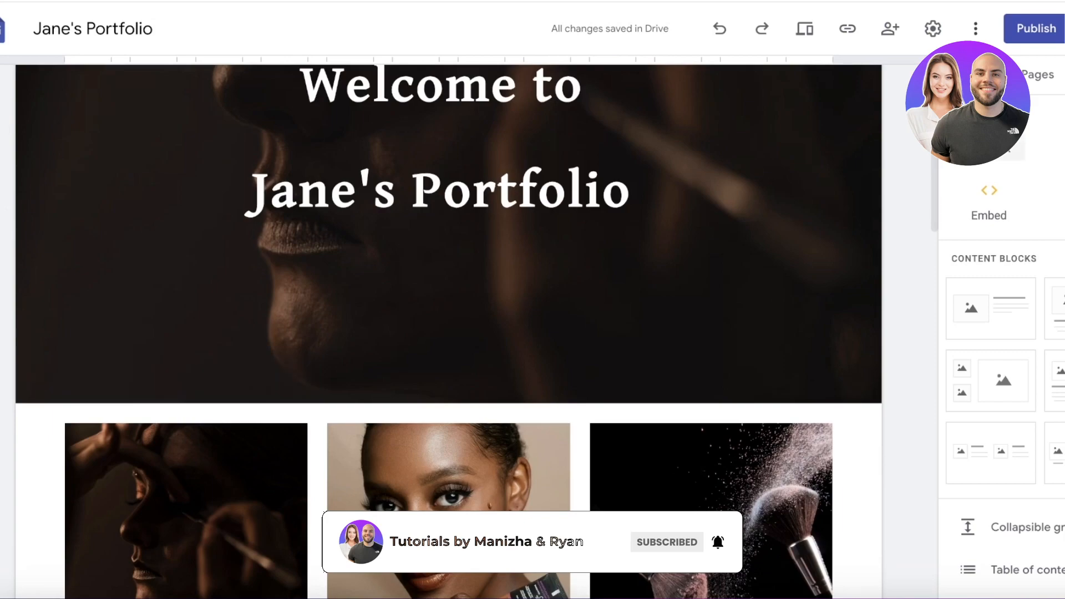
click(1036, 78)
click(967, 76)
click(961, 201)
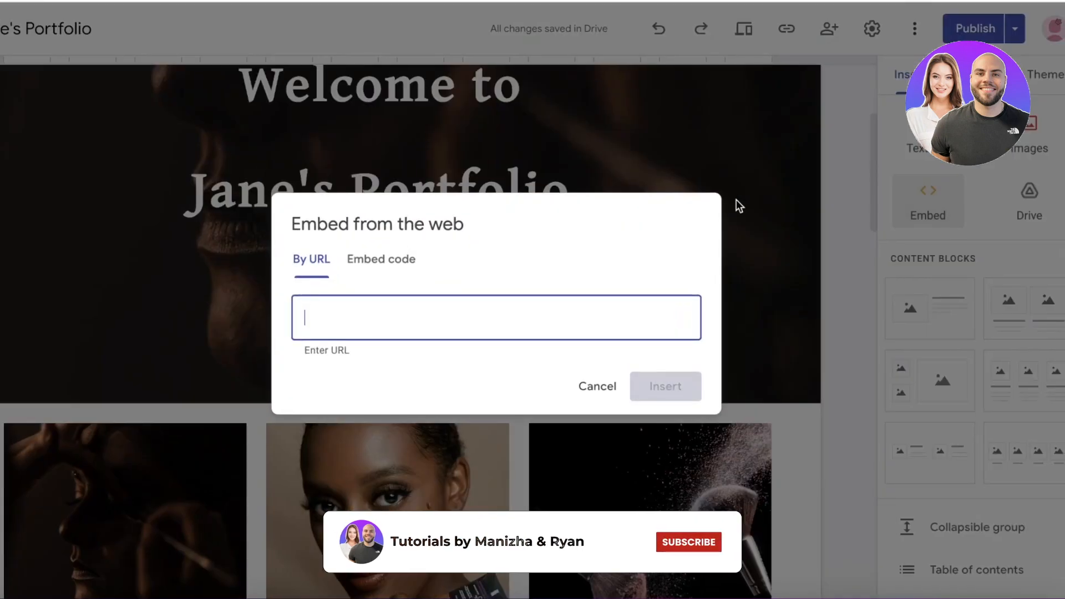
click(377, 235)
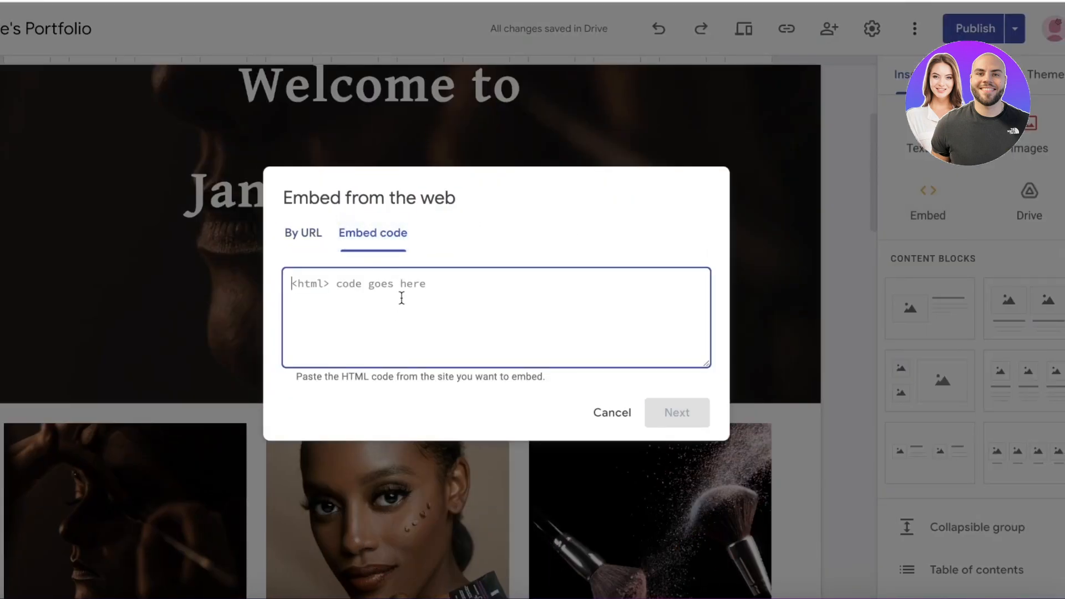
key(ctrl+v)
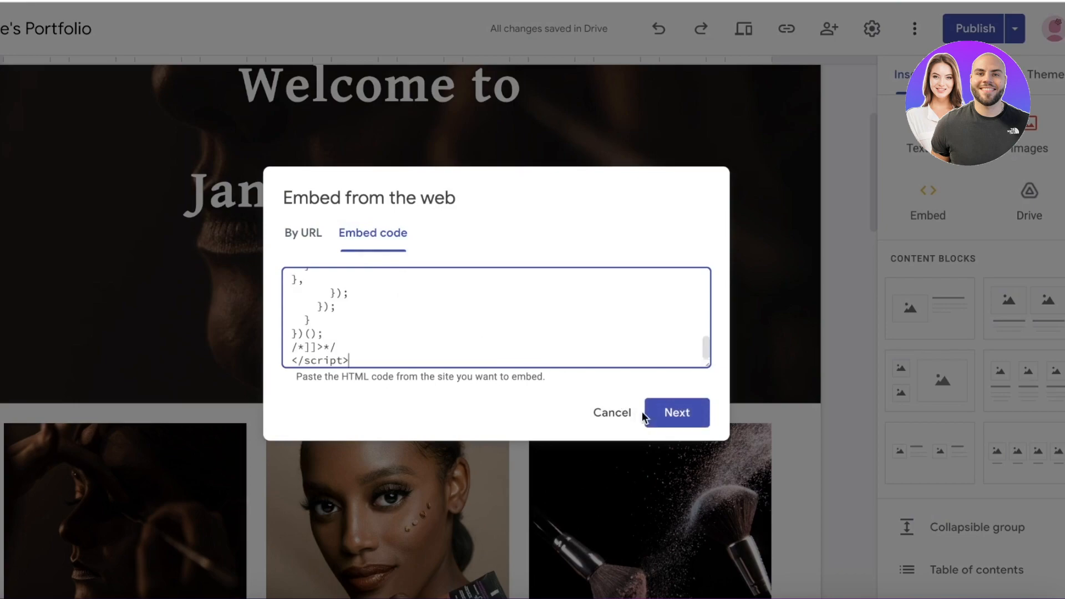
click(676, 412)
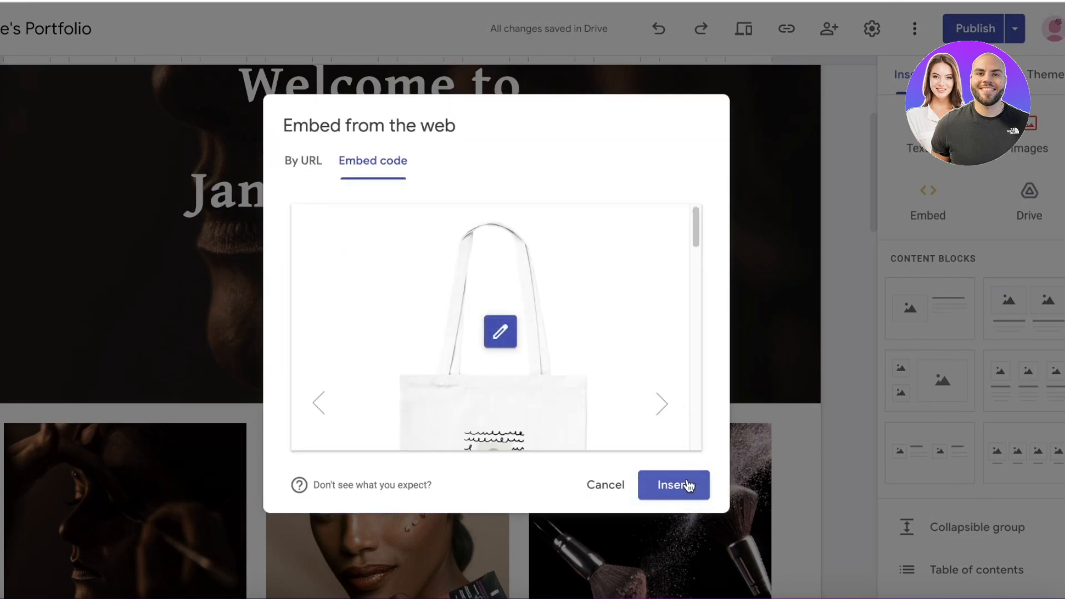
click(689, 486)
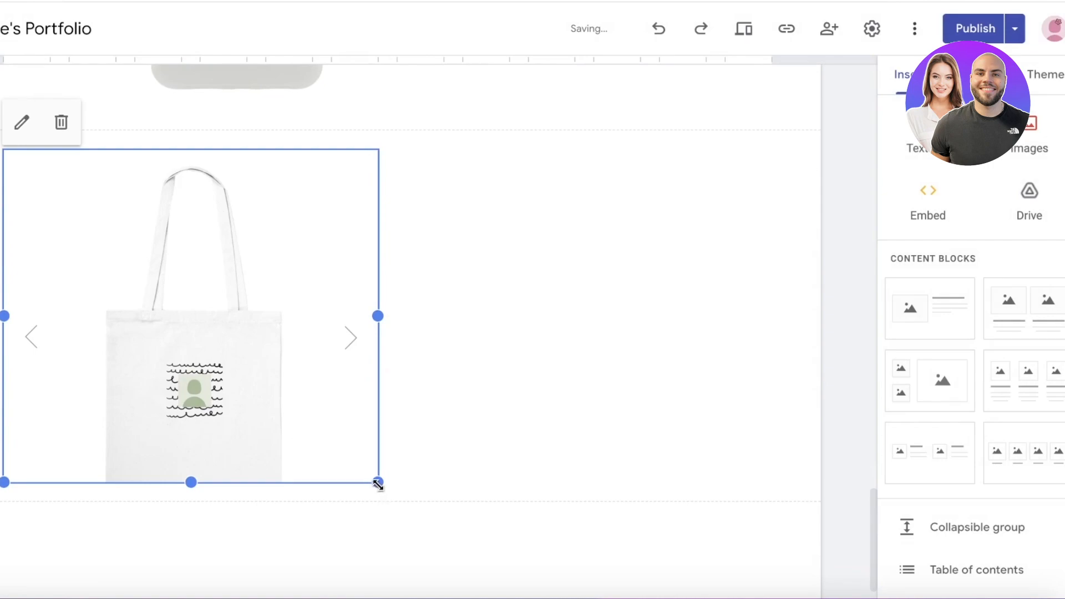
- Enlarge the Anon Tote embed to span the full content width, making it taller as well, and check its layout
drag(378, 484, 771, 594)
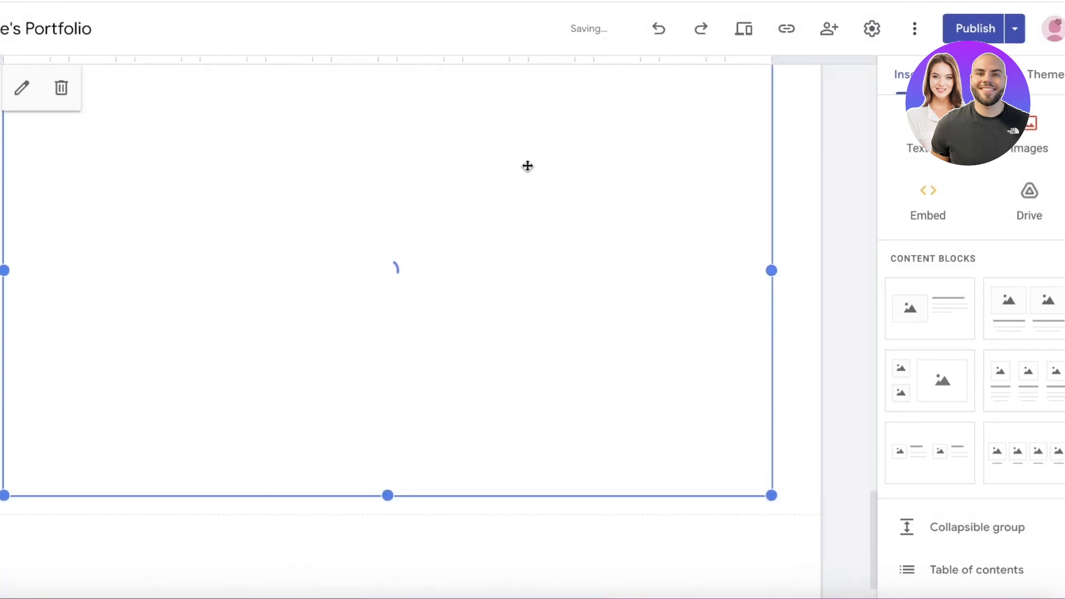
scroll(634, 228, up, 10)
scroll(618, 244, down, 11)
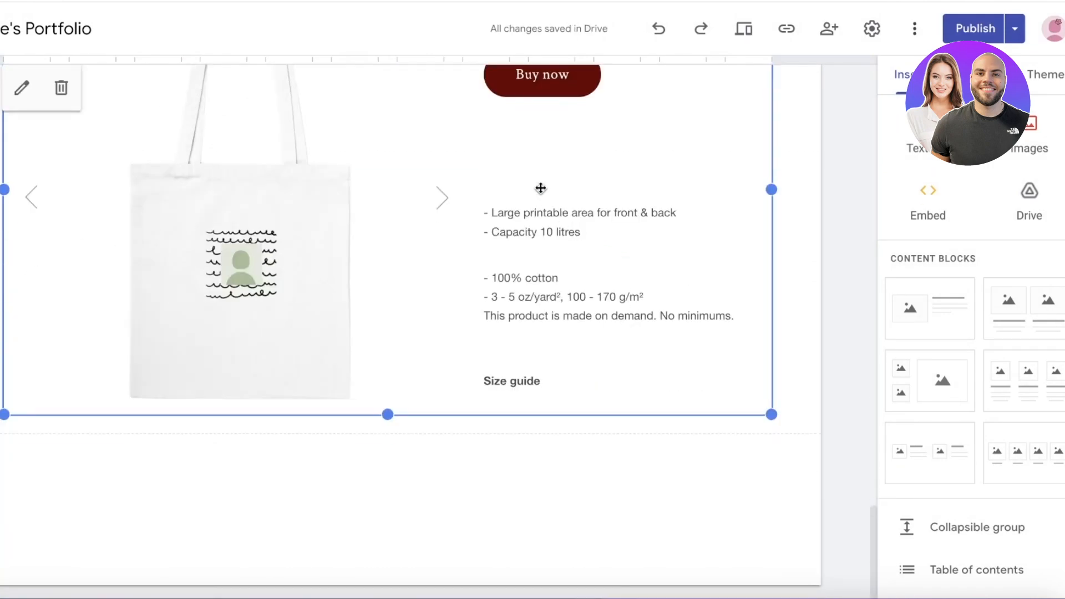
scroll(541, 188, up, 4)
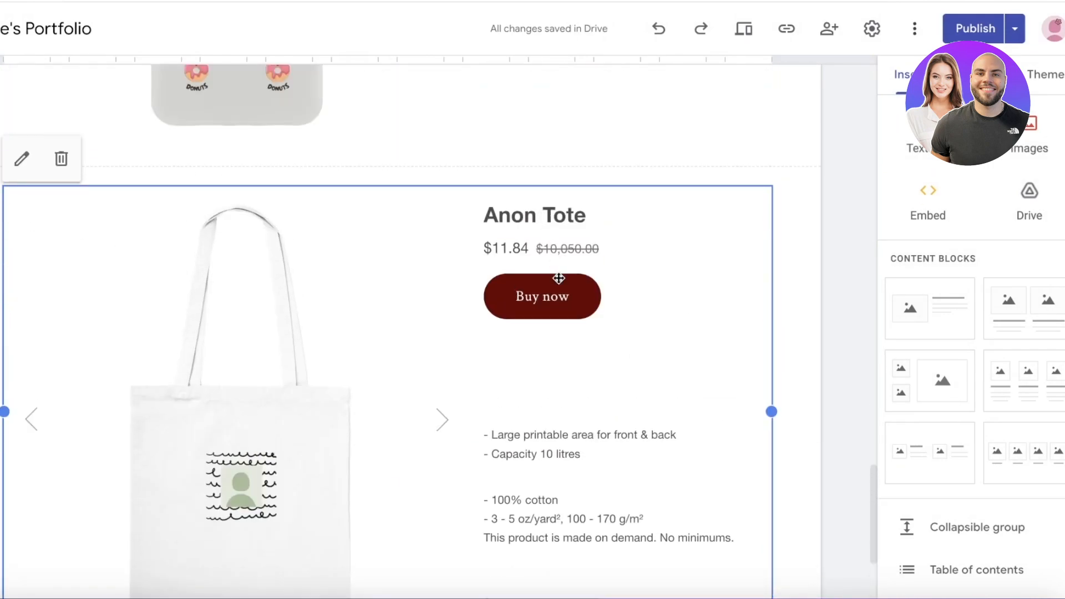
- View the Anon Tote on the live page, test its Buy now button, and look through the widened checkout window
click(522, 307)
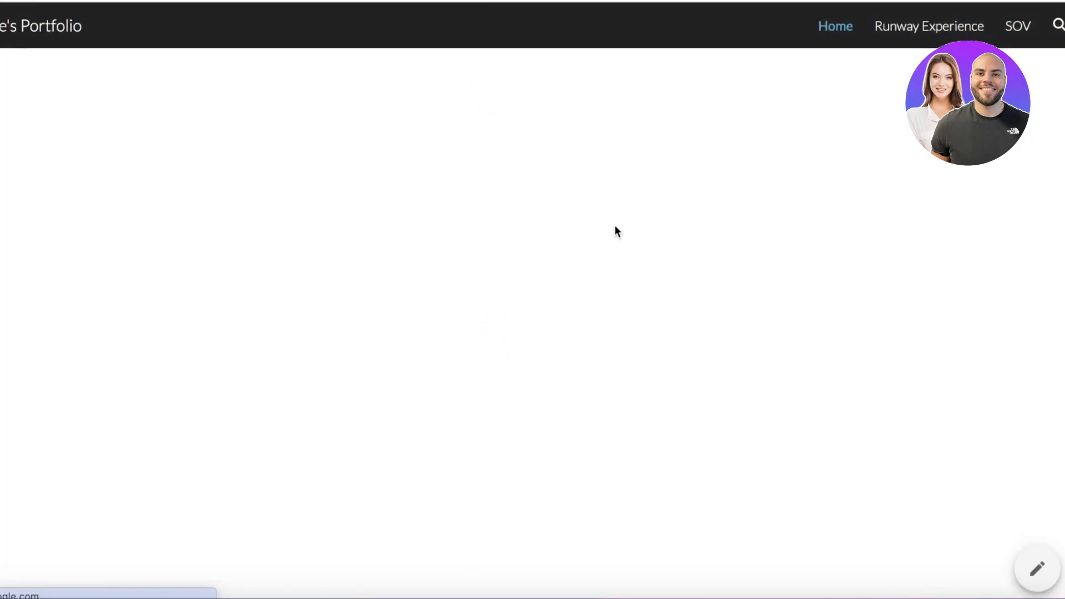
scroll(744, 202, down, 4)
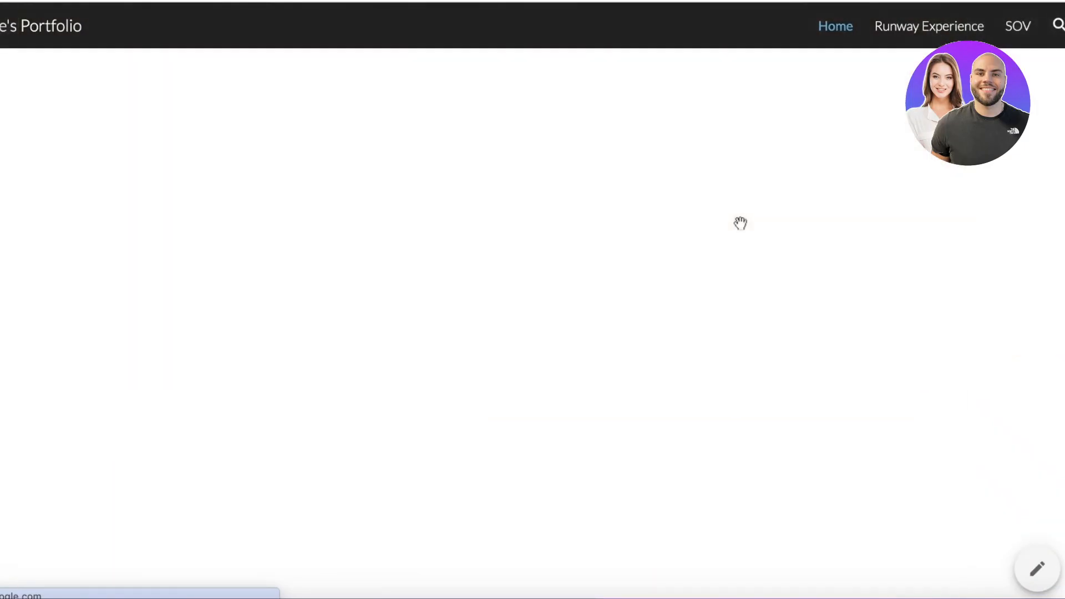
scroll(943, 327, down, 5)
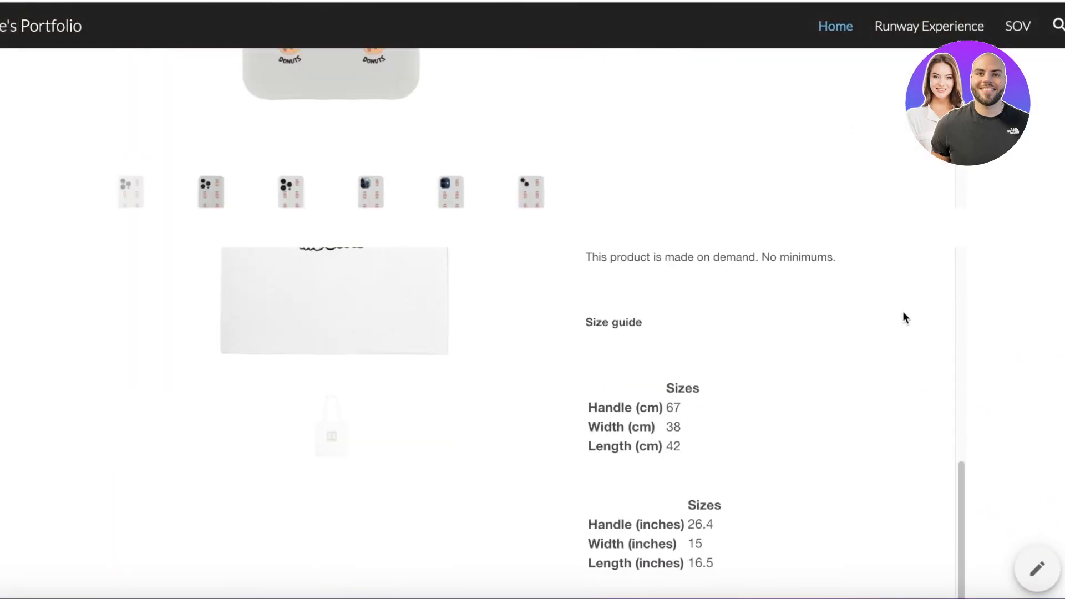
scroll(721, 366, up, 5)
click(648, 366)
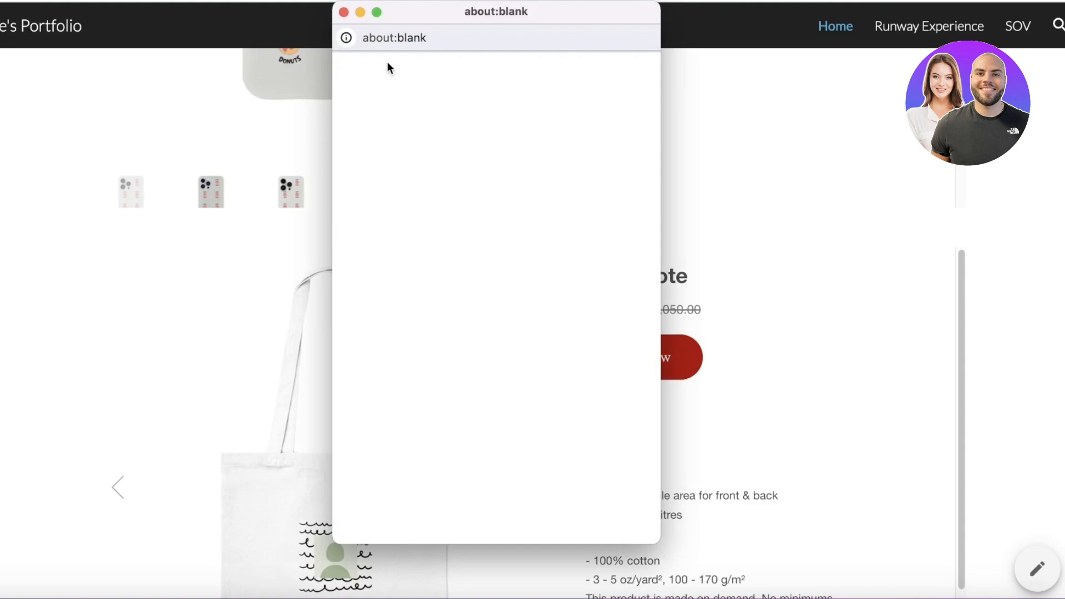
drag(659, 2, 1058, 0)
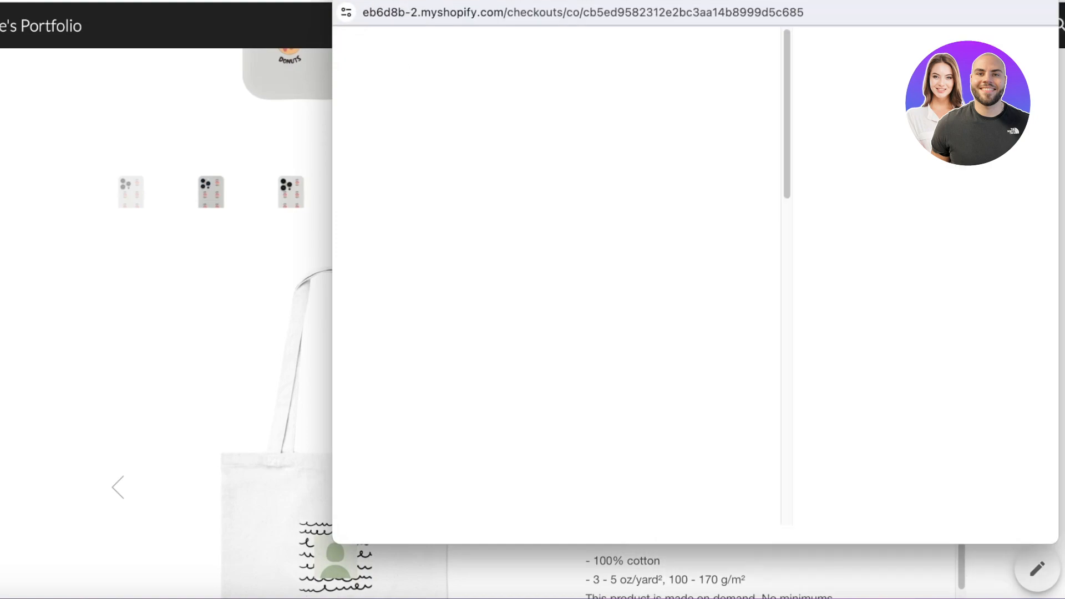
scroll(689, 237, down, 10)
scroll(1039, 290, down, 3)
scroll(1039, 289, down, 5)
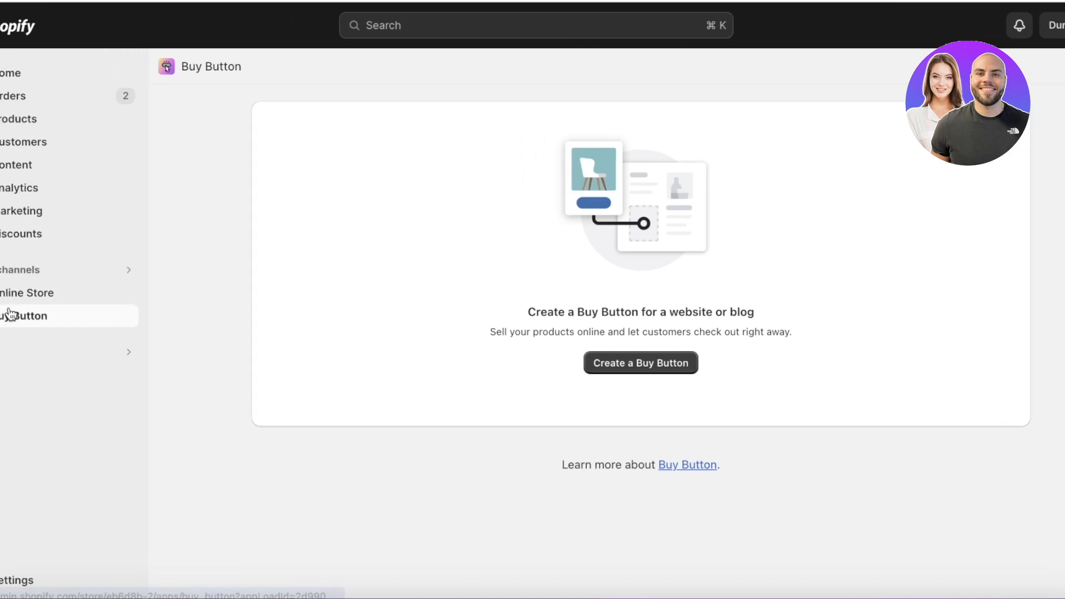
- Return to Shopify's Buy Button channel, start a Collection Buy Button, and try to use the Tops collection
click(621, 365)
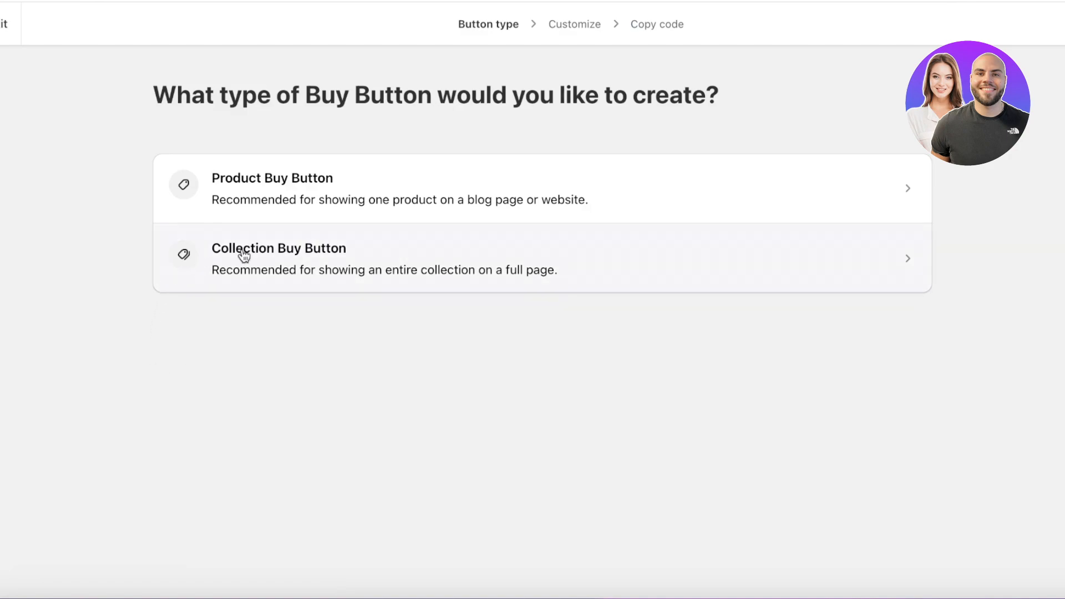
click(256, 275)
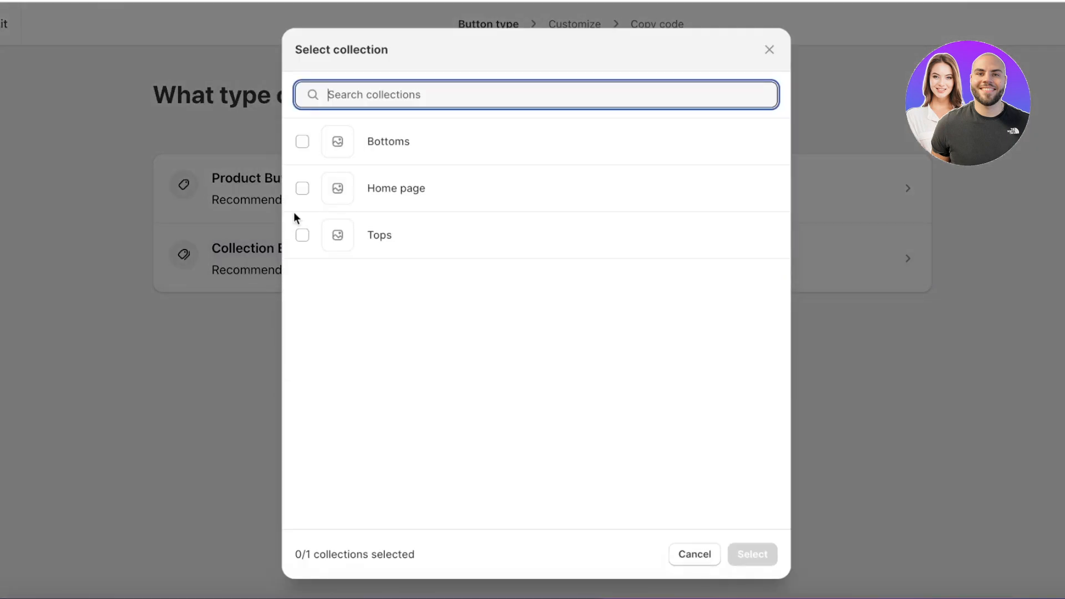
click(337, 191)
click(334, 235)
click(768, 553)
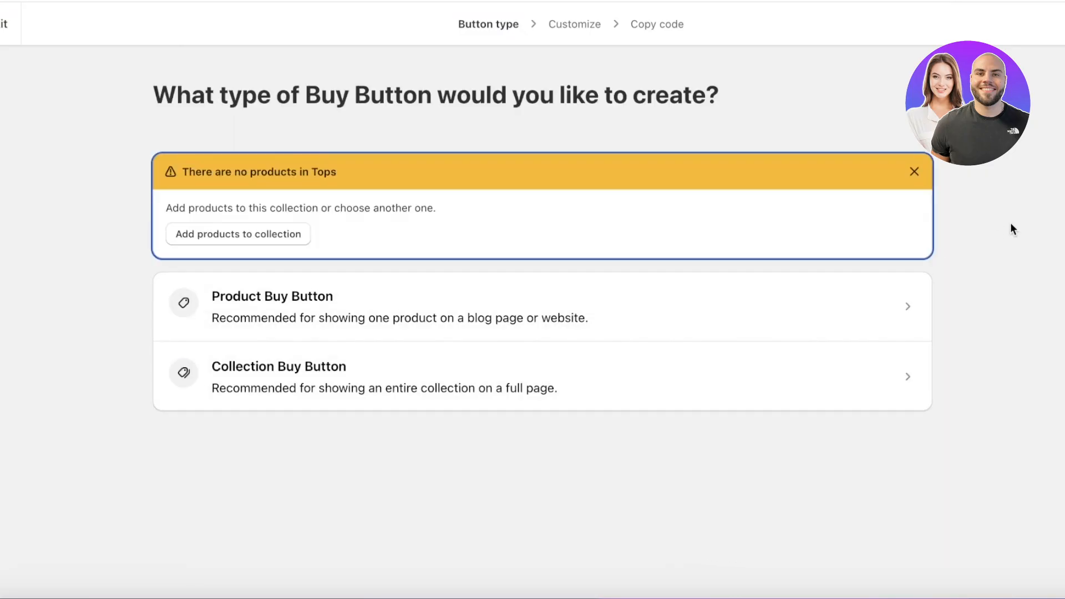
- Dismiss the notice and try to create the Collection Buy Button from the Bottoms collection
click(914, 172)
click(831, 257)
click(409, 143)
click(735, 552)
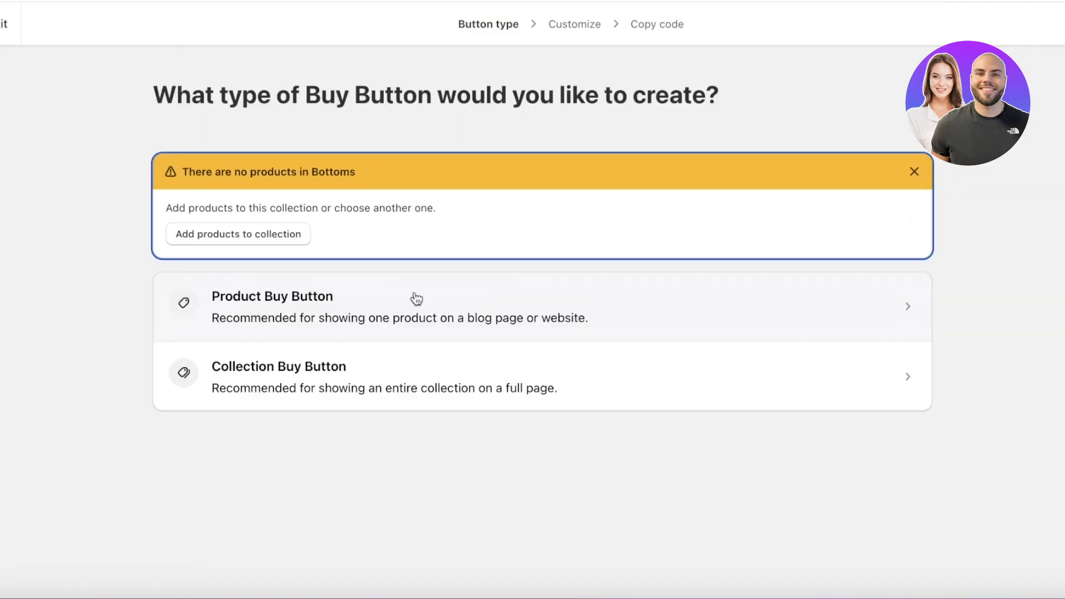
- Create the Collection Buy Button from the Home page collection
click(235, 375)
click(380, 188)
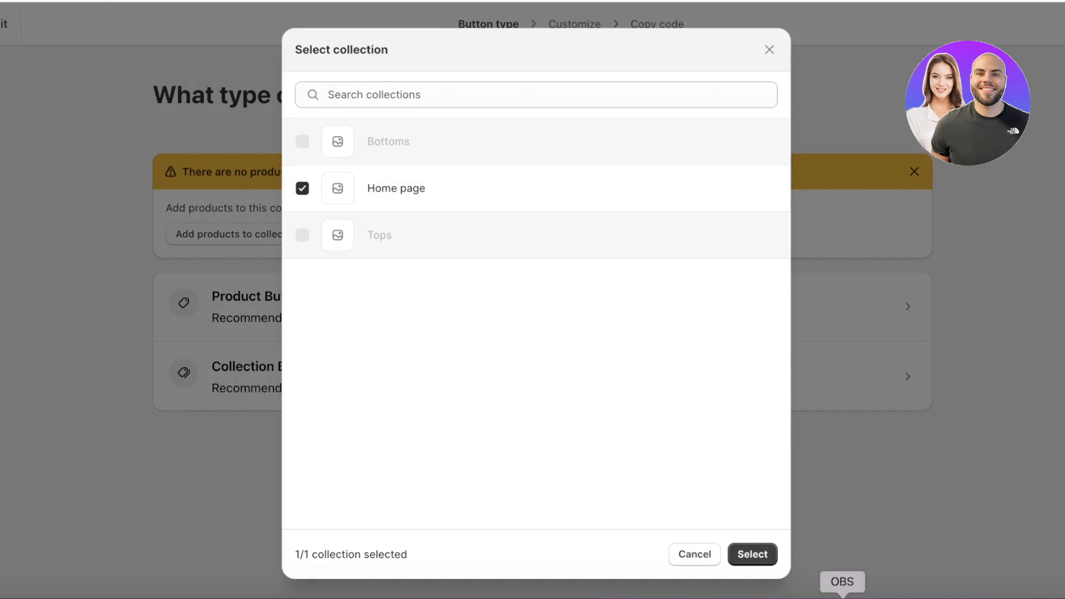
click(744, 554)
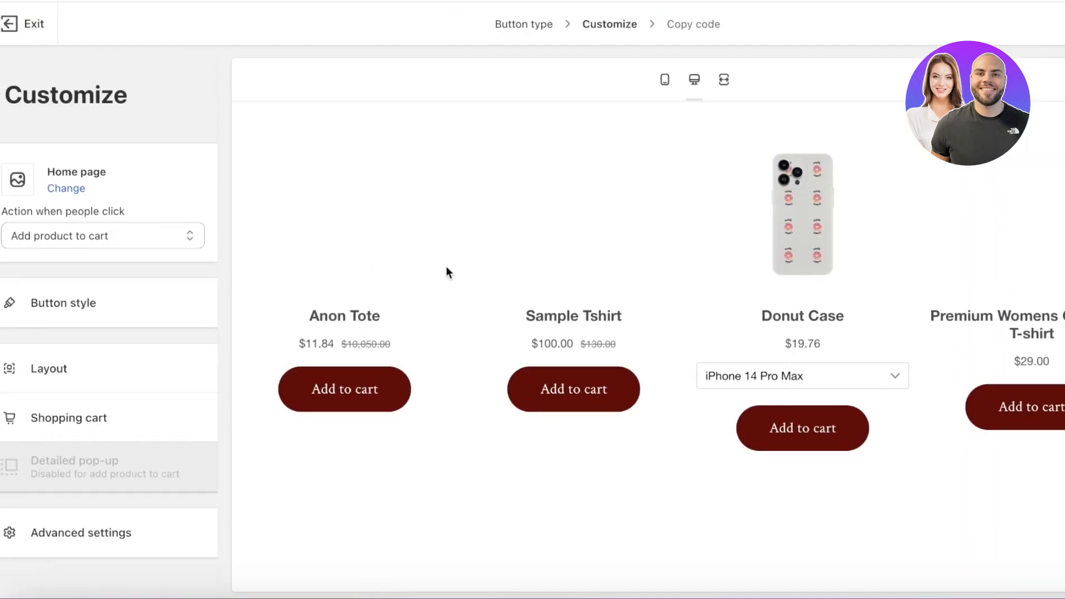
- Look through all the products in the Home page collection's Buy Button preview
scroll(416, 272, down, 5)
scroll(711, 194, down, 2)
scroll(711, 194, up, 6)
scroll(702, 315, down, 6)
scroll(701, 313, up, 3)
scroll(701, 314, up, 3)
scroll(610, 333, down, 7)
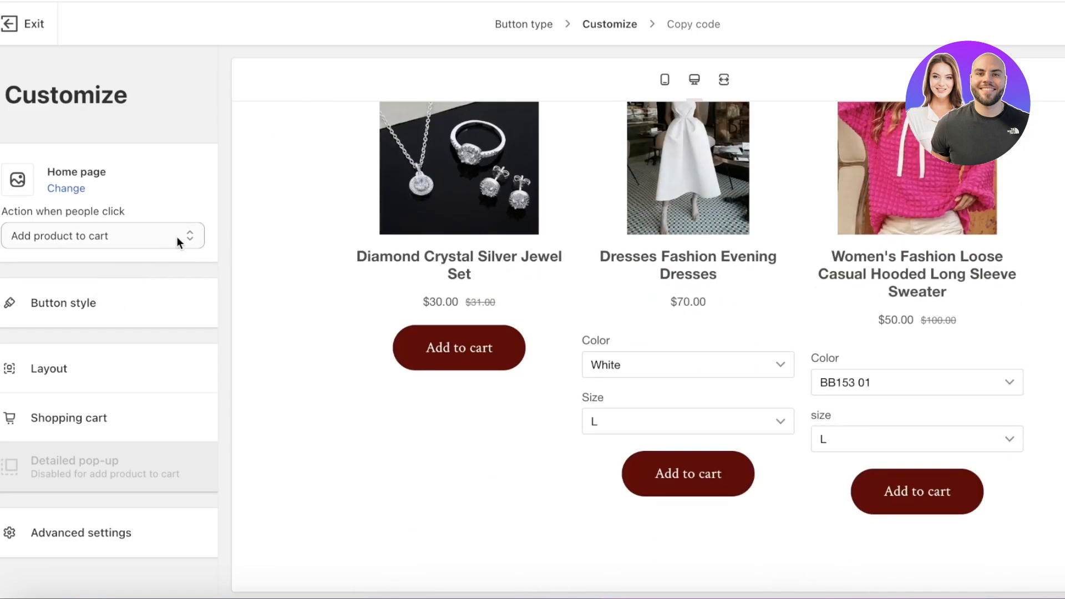
- Review the click action options, keeping Add product to cart, and look over the Button style settings
click(128, 236)
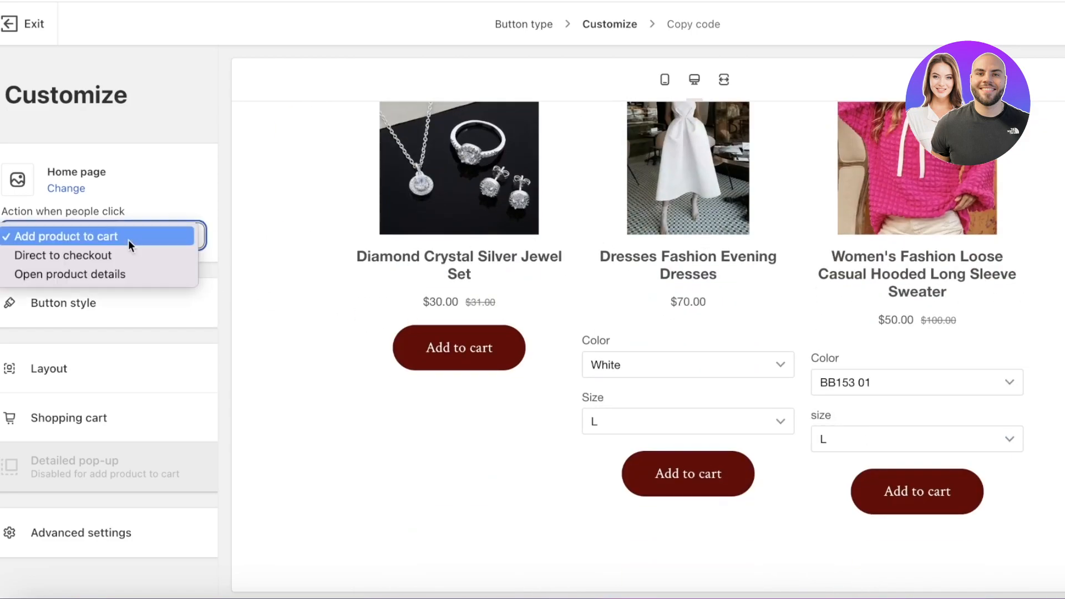
click(239, 324)
click(160, 244)
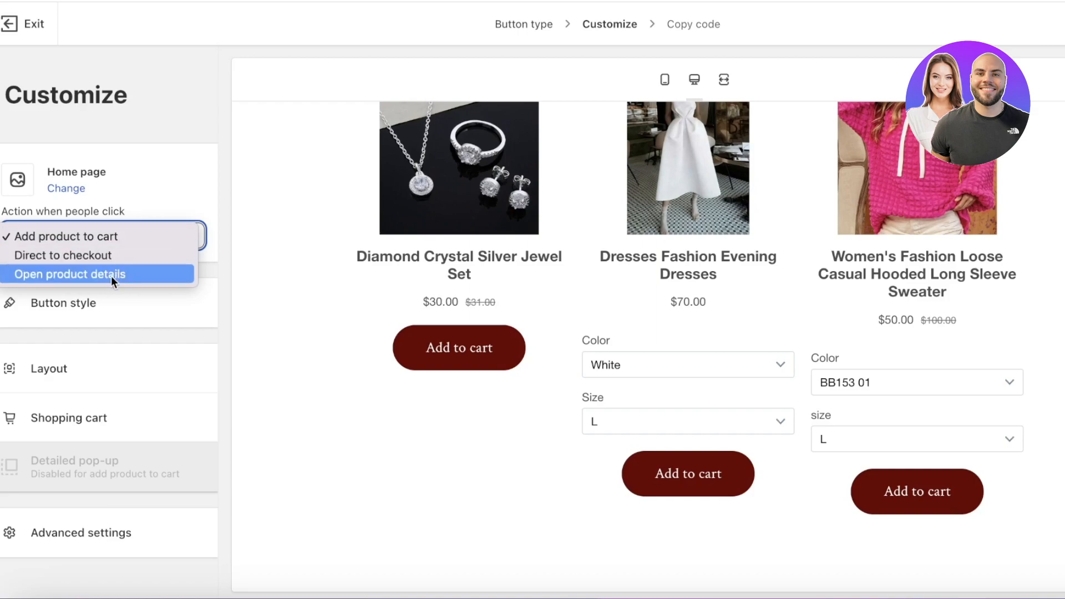
click(96, 241)
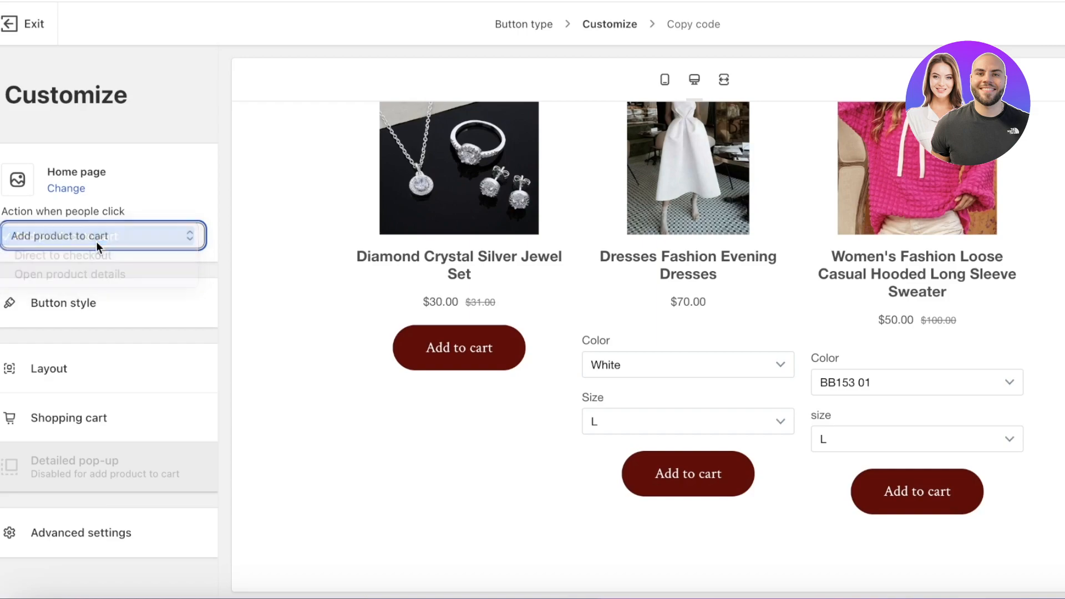
scroll(355, 361, up, 5)
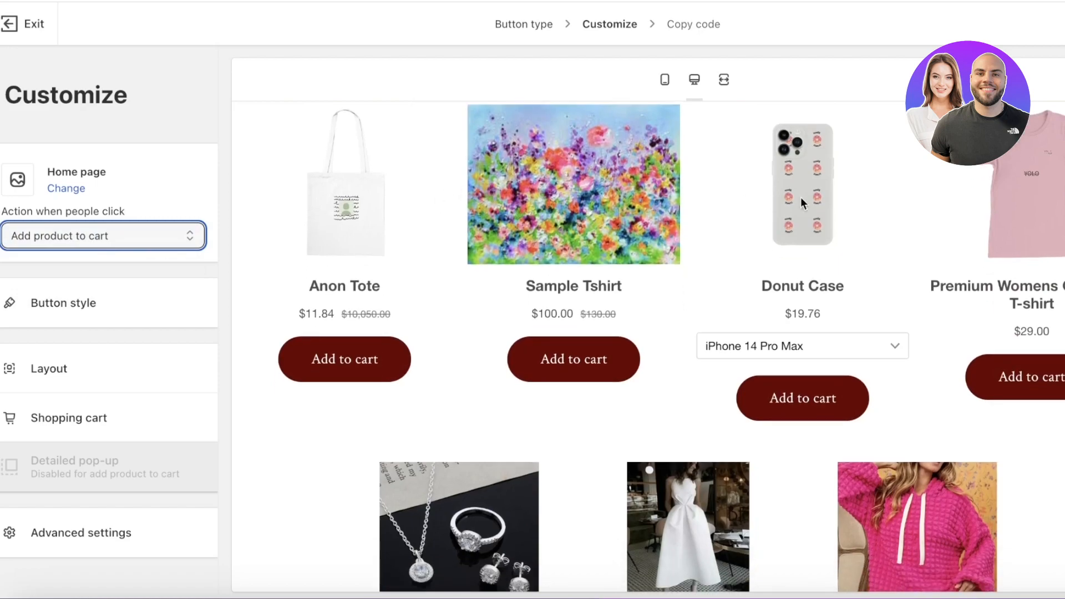
scroll(466, 371, down, 3)
click(100, 320)
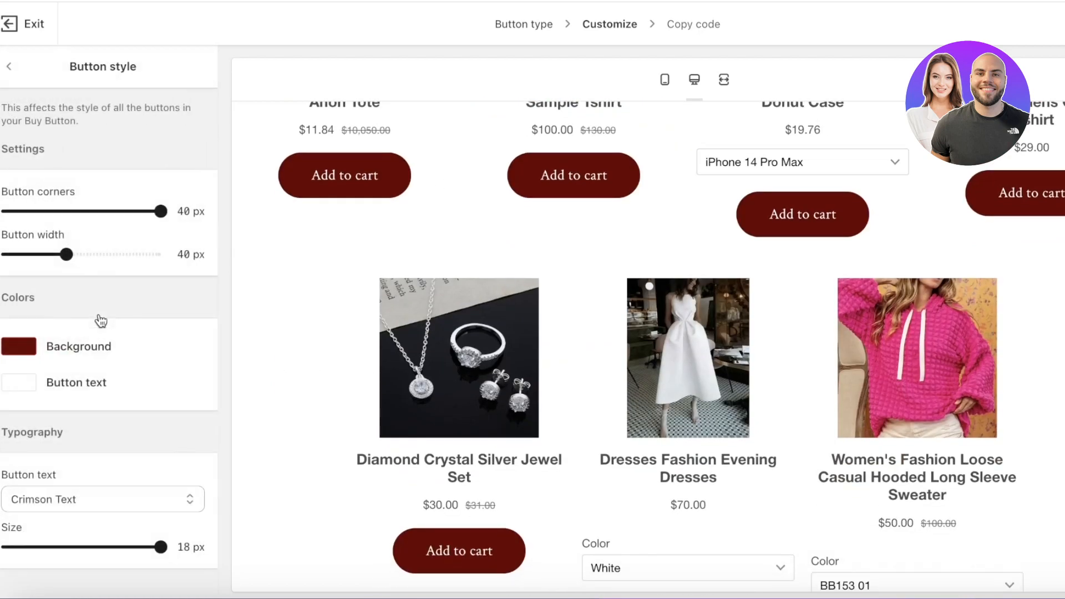
click(10, 69)
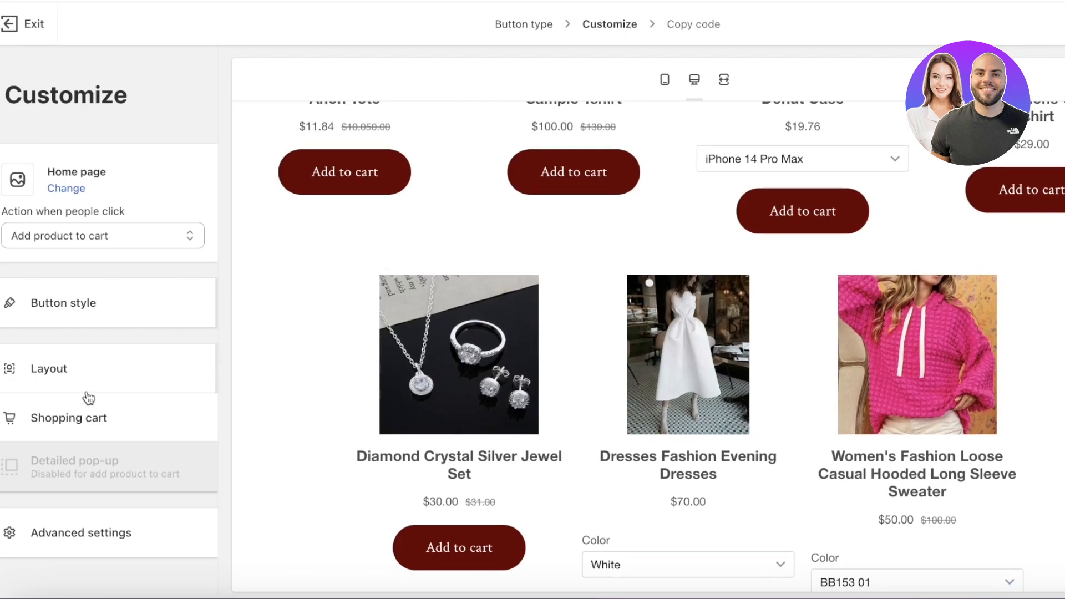
- Set the collection layout's image size to Medium and check the product preview
click(75, 381)
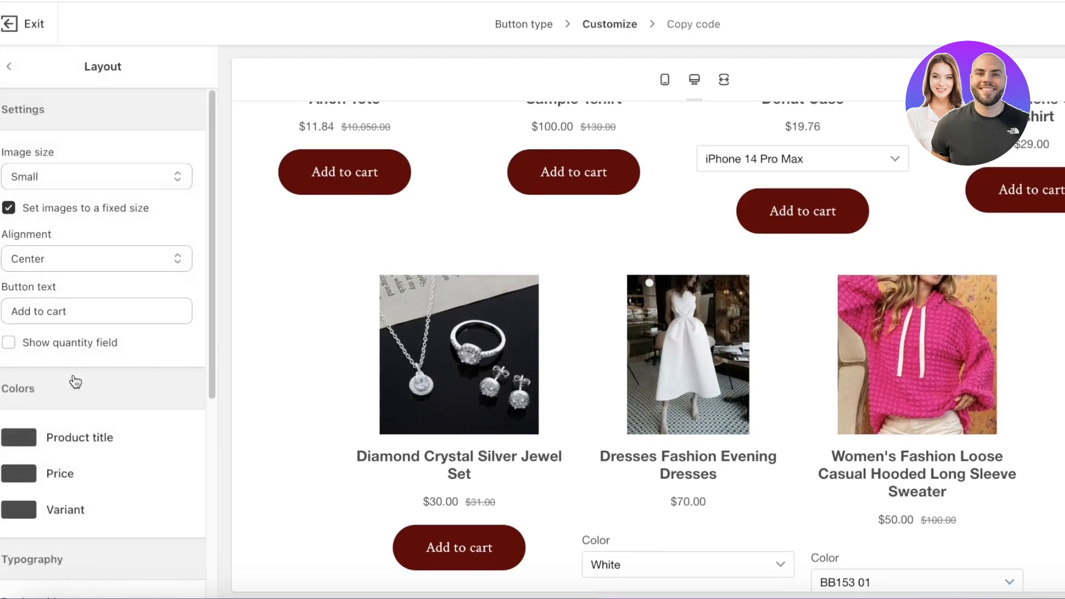
click(101, 175)
click(107, 198)
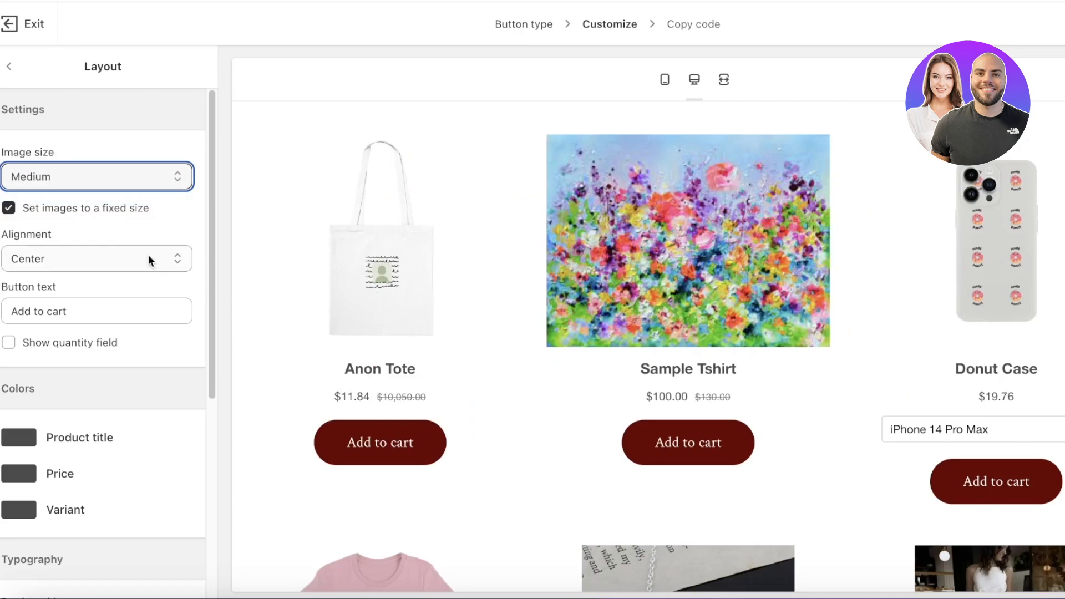
click(117, 176)
click(110, 174)
scroll(619, 346, down, 5)
scroll(618, 343, down, 8)
scroll(614, 345, up, 8)
scroll(593, 351, down, 8)
scroll(563, 358, up, 3)
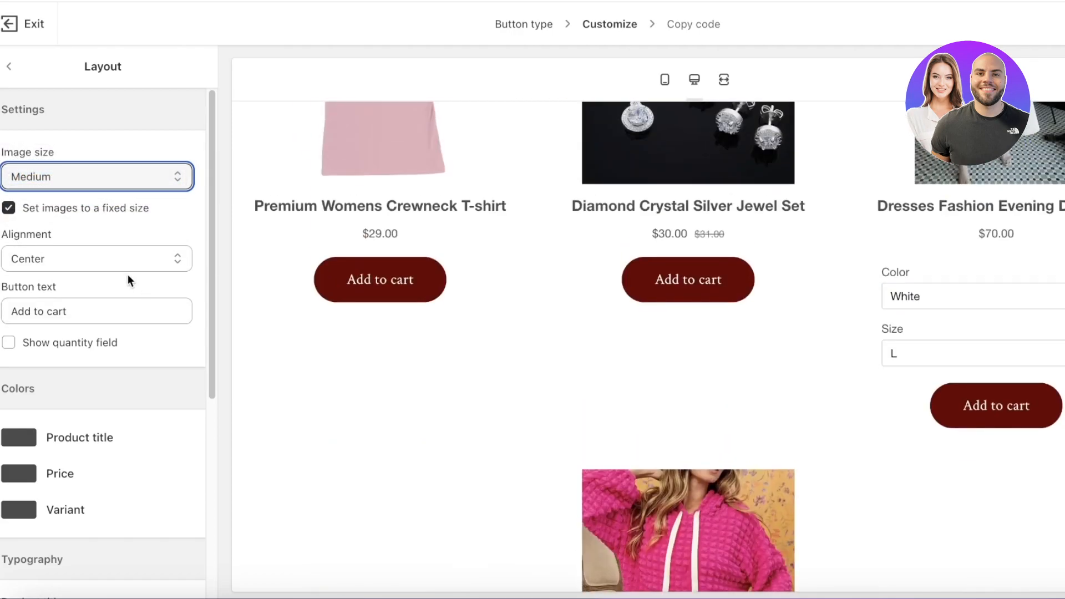
- Try Right alignment for the collection layout, and return the alignment to Center
click(126, 263)
click(121, 277)
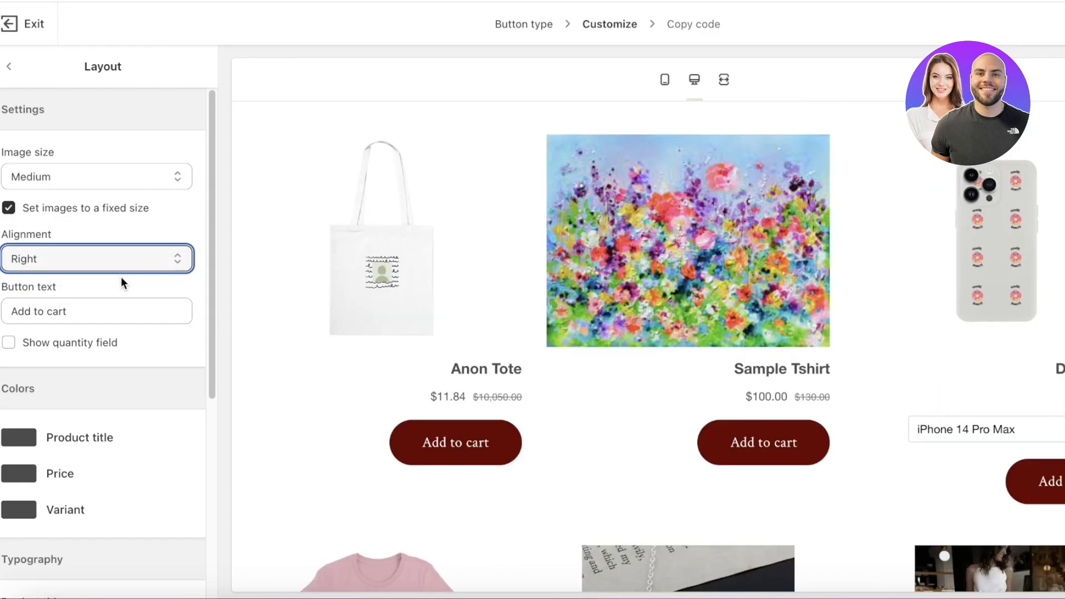
click(109, 260)
click(103, 258)
- Look over the collection layout's button text, color and typography settings, and the Shopping cart settings
click(102, 309)
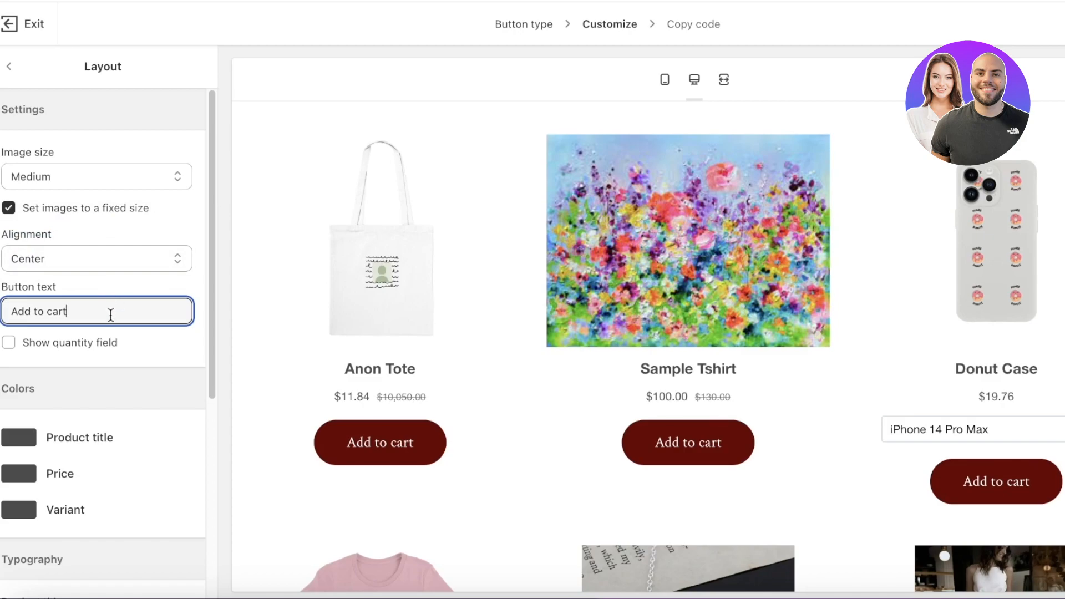
scroll(111, 339, down, 2)
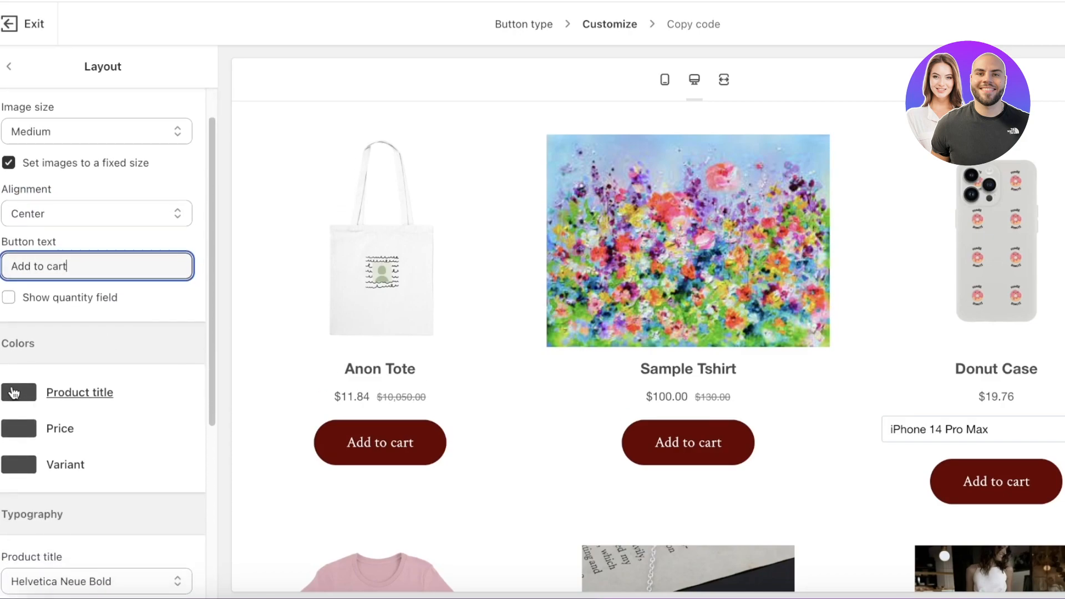
scroll(33, 285, down, 2)
scroll(27, 349, down, 1)
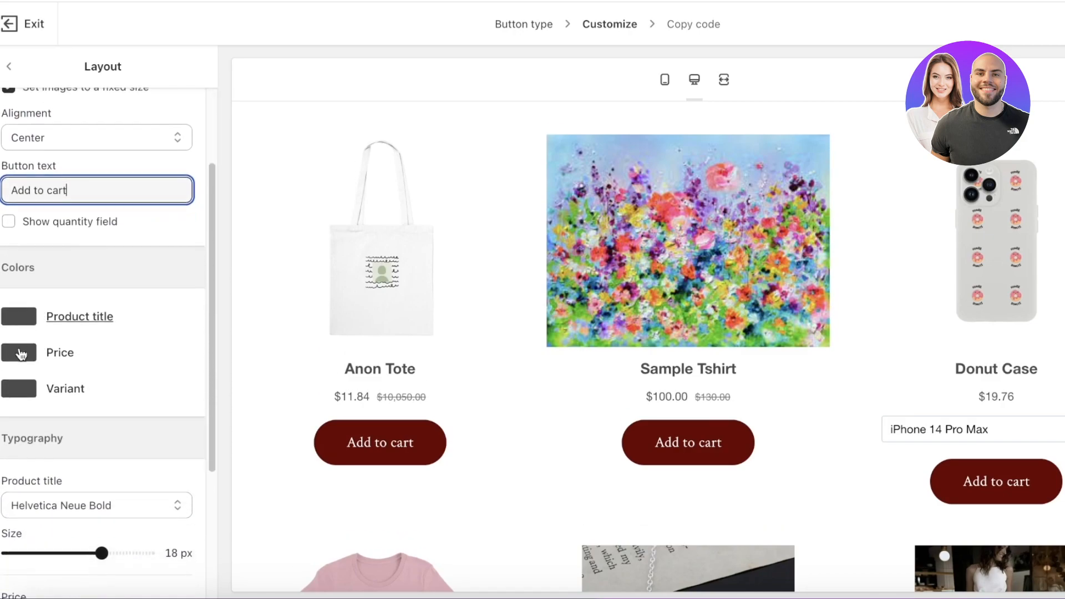
click(20, 317)
click(136, 287)
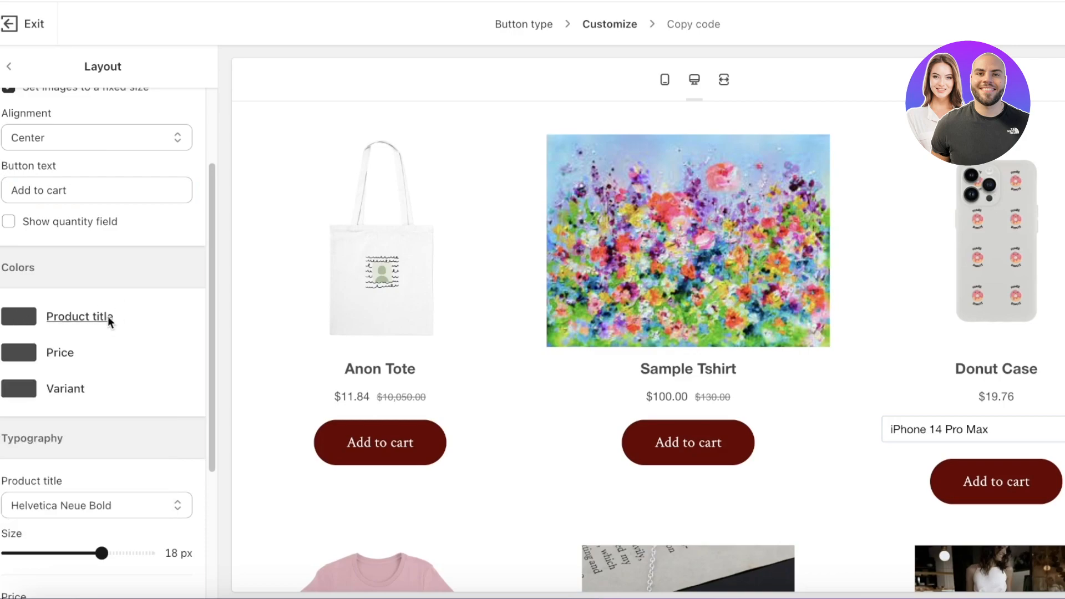
scroll(59, 403, down, 5)
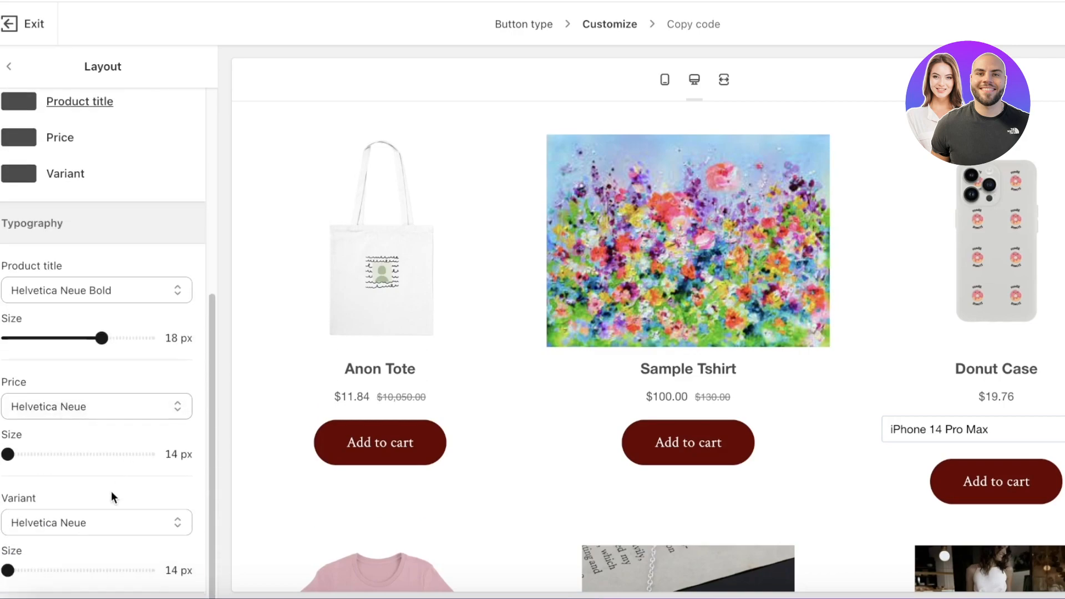
scroll(96, 399, up, 7)
click(7, 66)
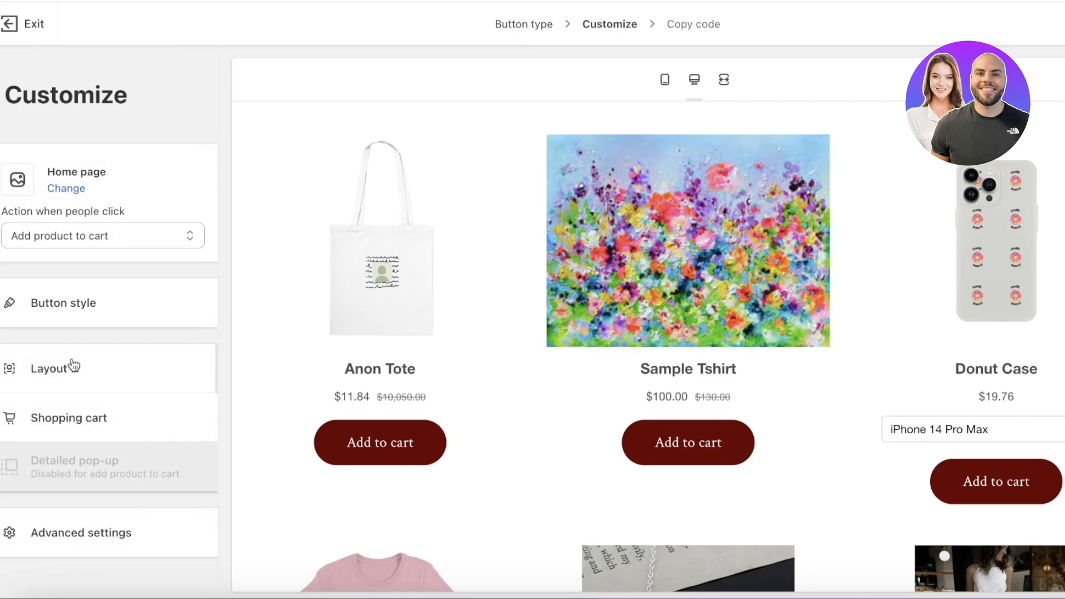
click(65, 421)
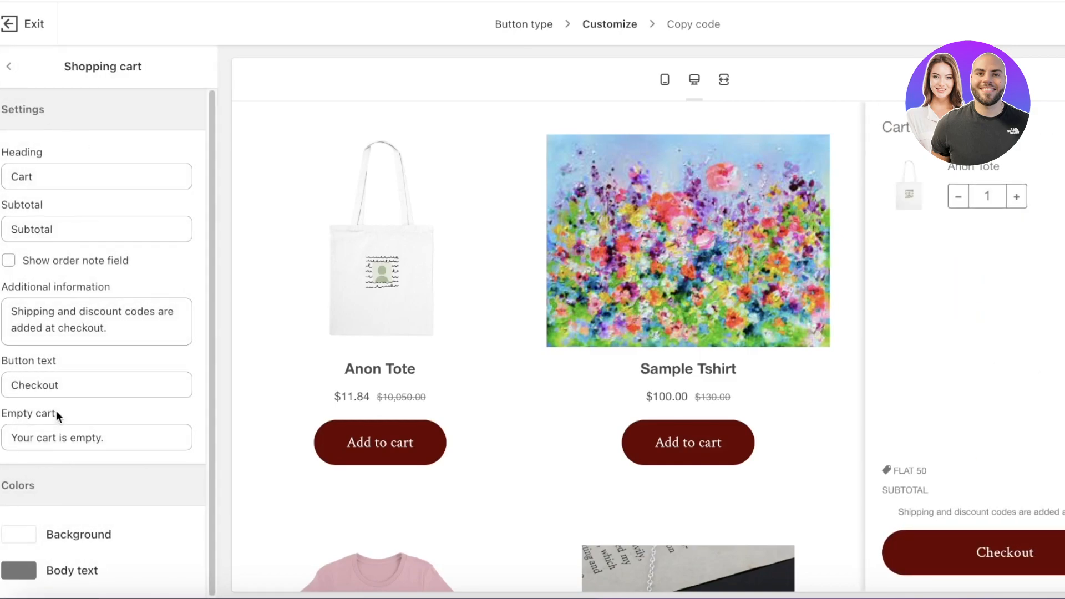
click(9, 66)
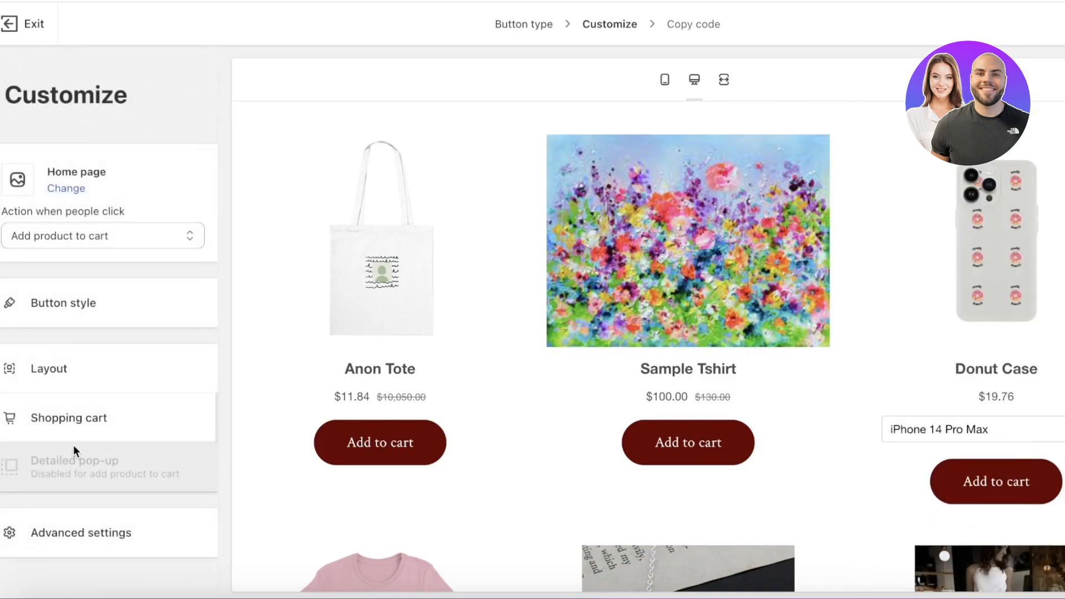
- Compare the checkout behaviours, choose Redirect in the same tab, and copy the collection's embed code
click(74, 541)
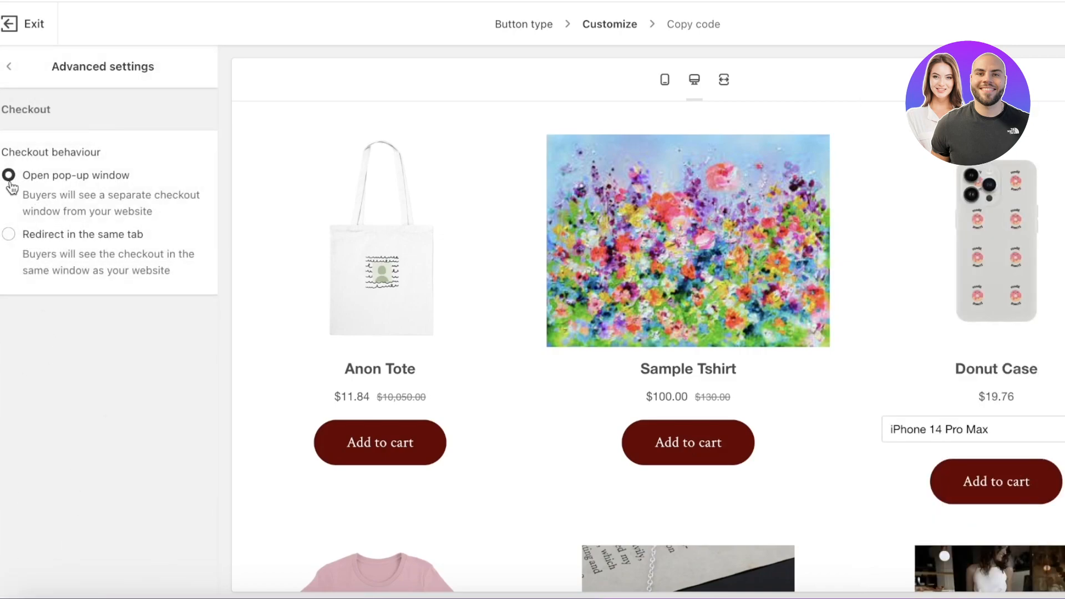
click(50, 240)
click(34, 182)
click(10, 66)
click(95, 547)
click(8, 249)
click(9, 66)
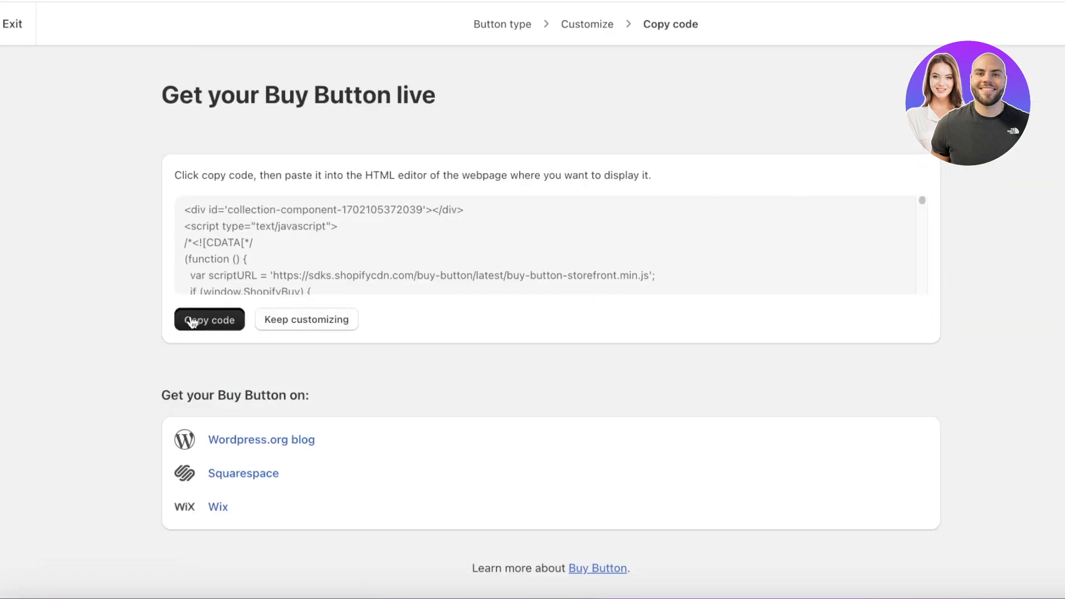
click(161, 311)
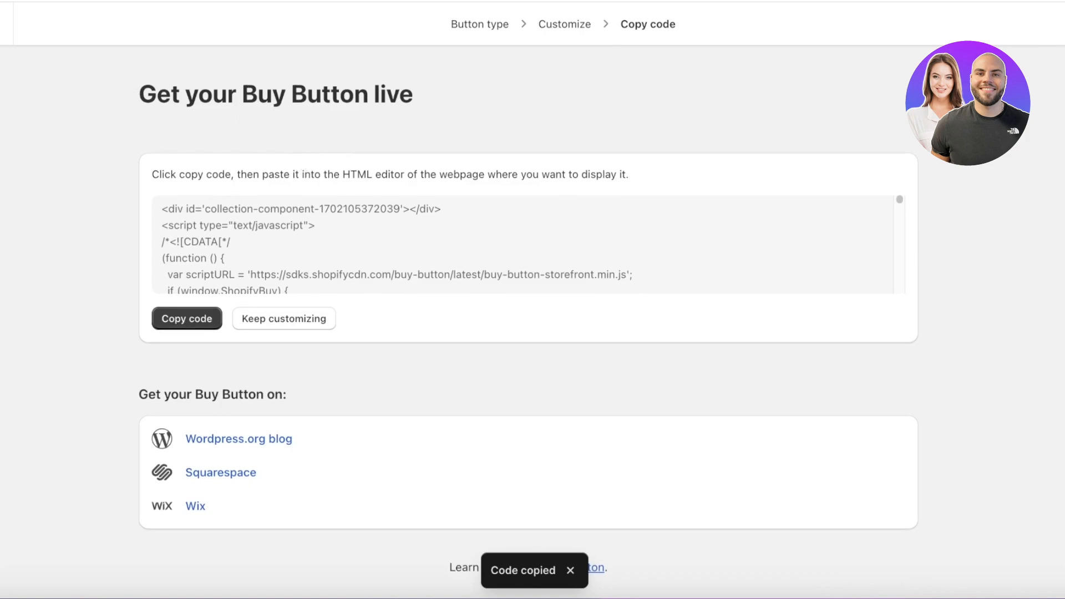
key(super+t)
text(google sites)
key(Return)
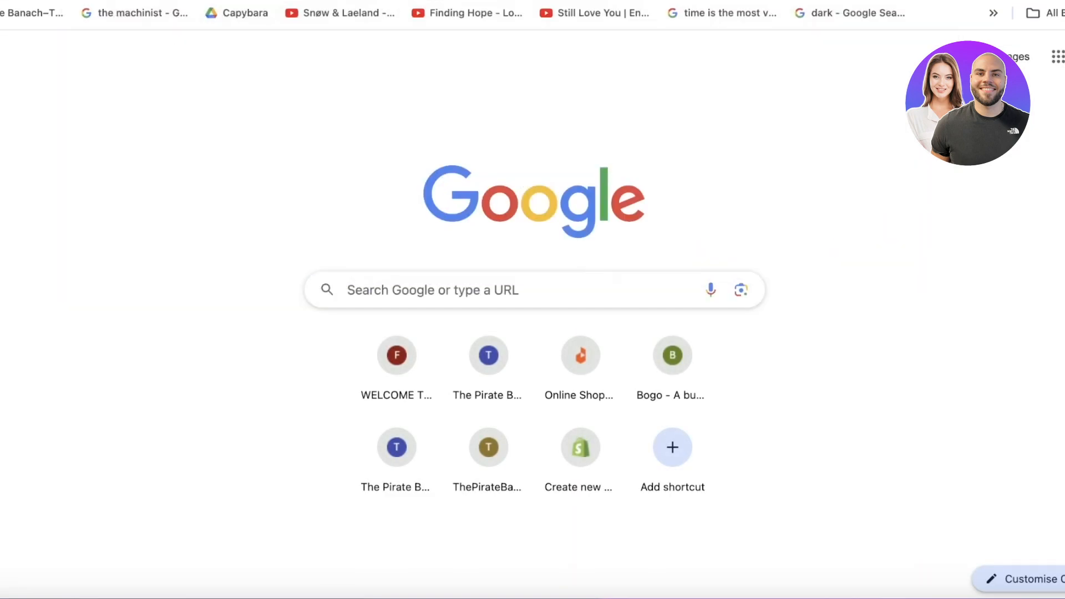
click(126, 205)
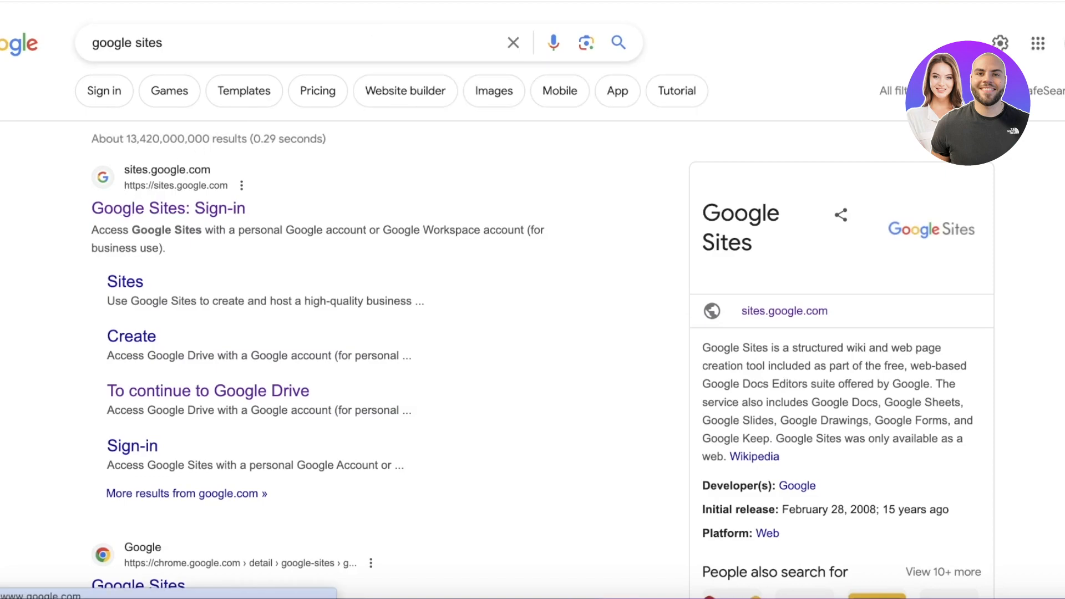
- Switch to Wix and open the Durden site in the website editor
key(super+l)
text(wi)
key(Return)
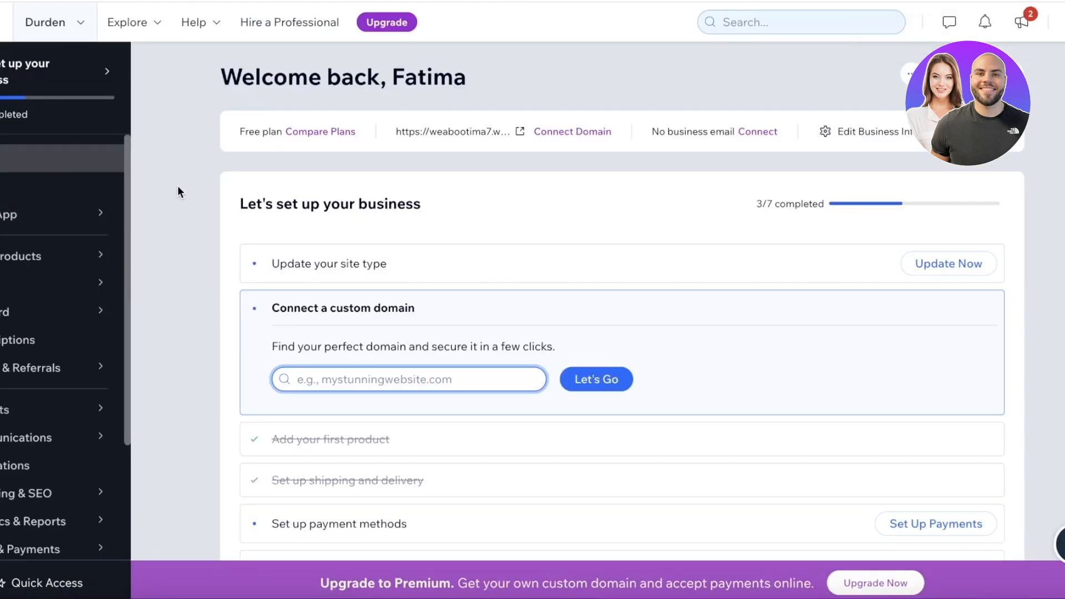
click(54, 24)
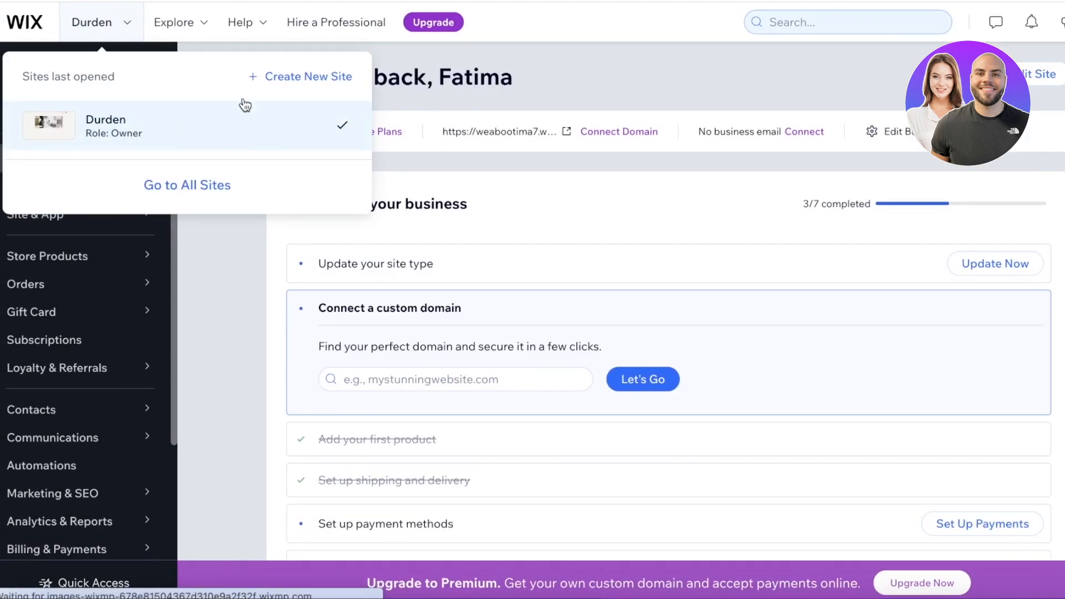
click(225, 107)
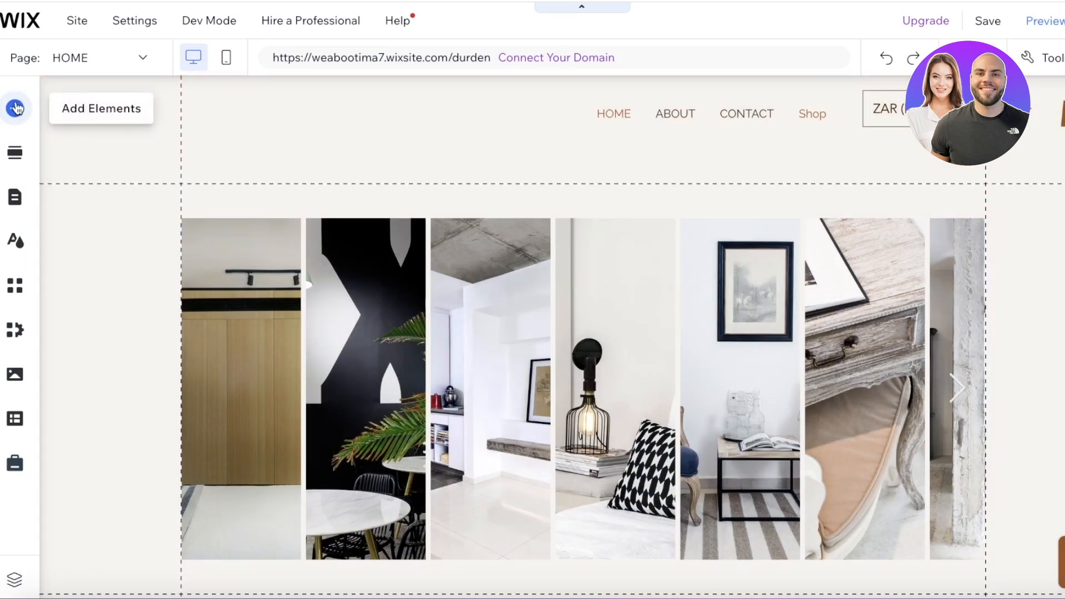
- Add an Embed HTML element to the HOME page and insert the copied collection code into it
click(16, 108)
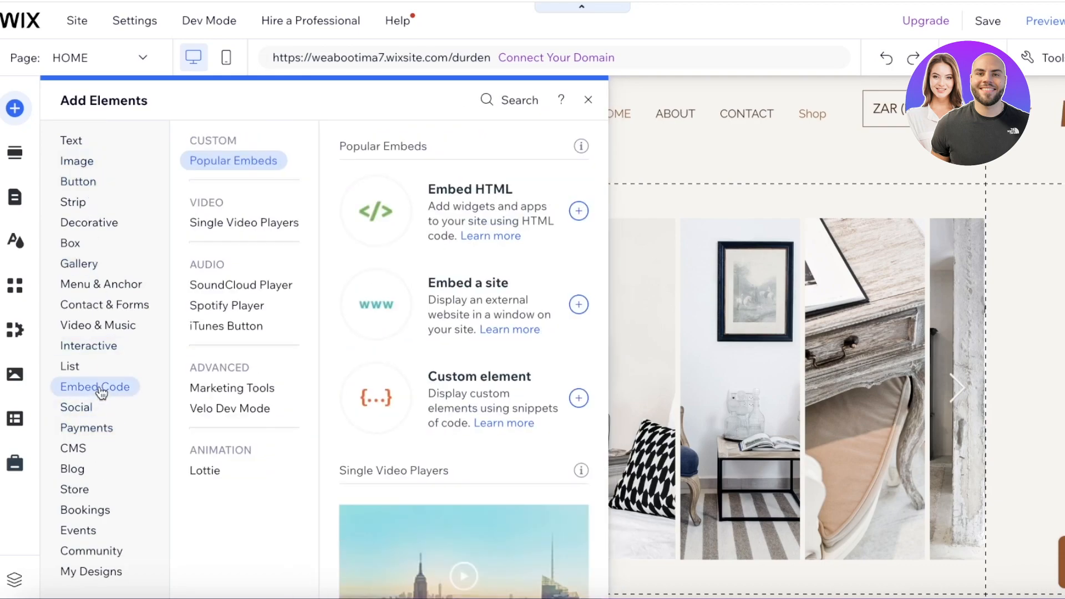
click(415, 218)
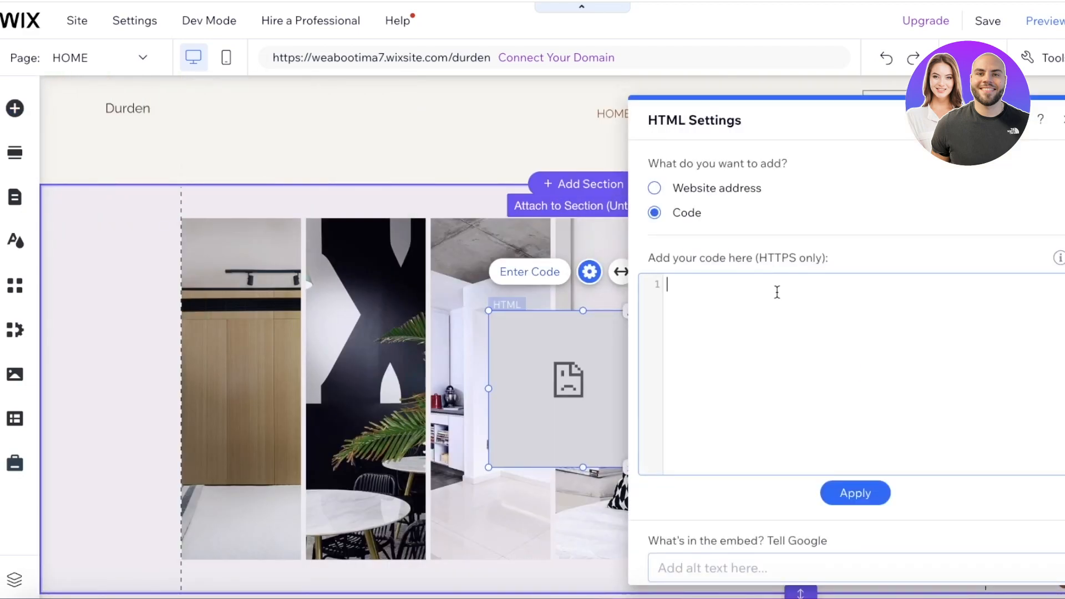
key(ctrl+v)
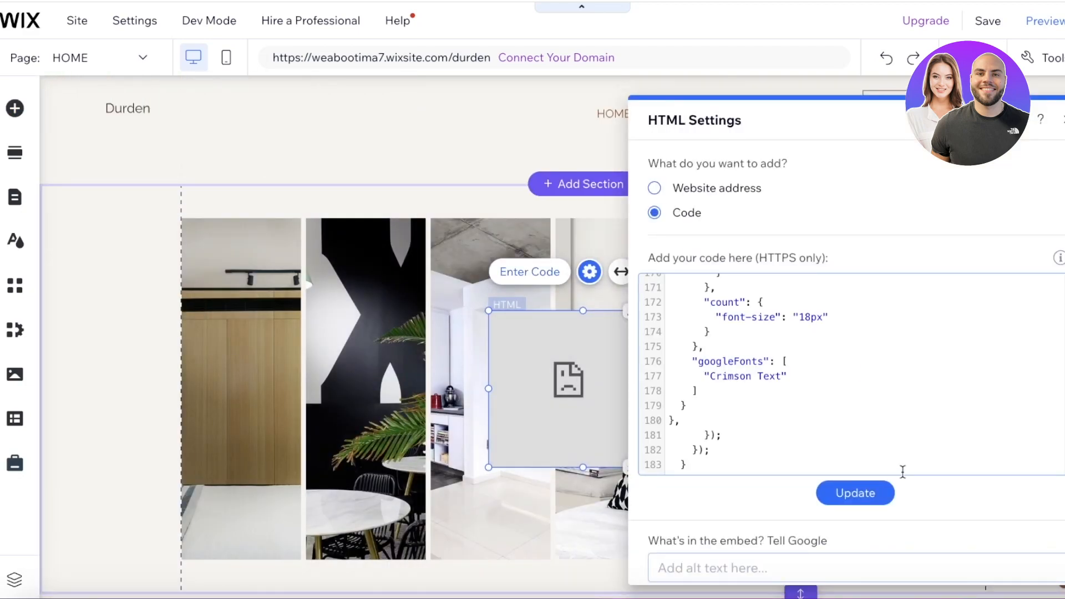
click(886, 502)
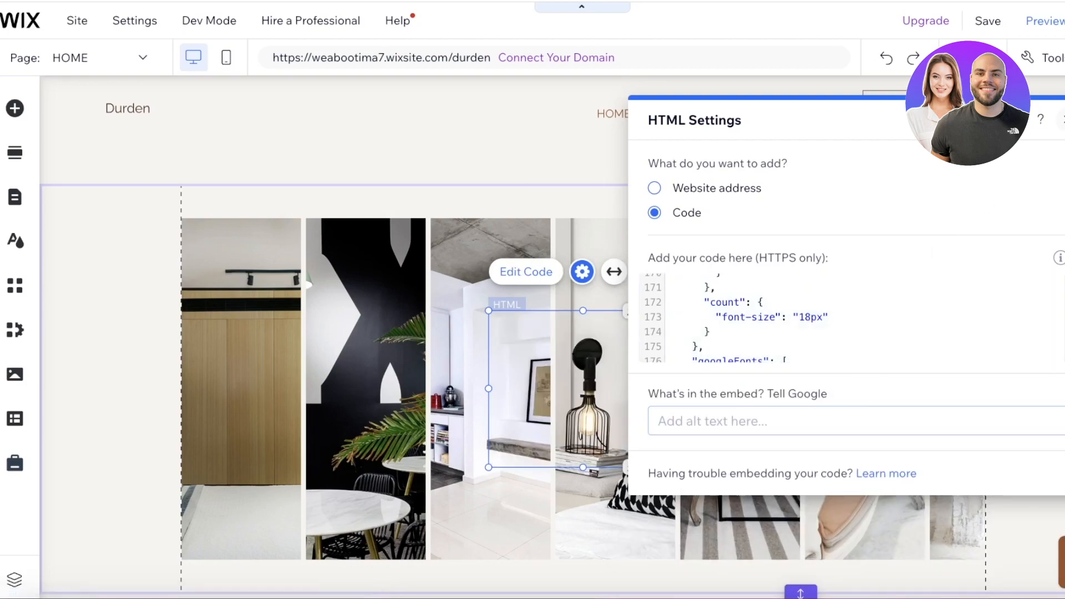
click(625, 380)
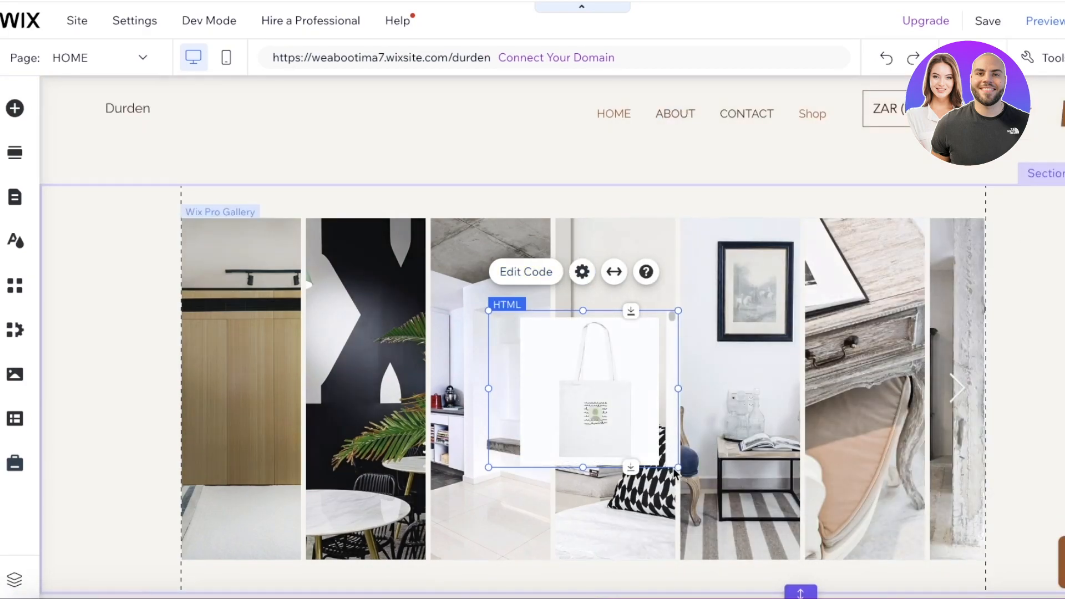
- Enlarge the HTML element and move it to the upper middle of the gallery section
drag(674, 469, 880, 594)
scroll(711, 327, down, 2)
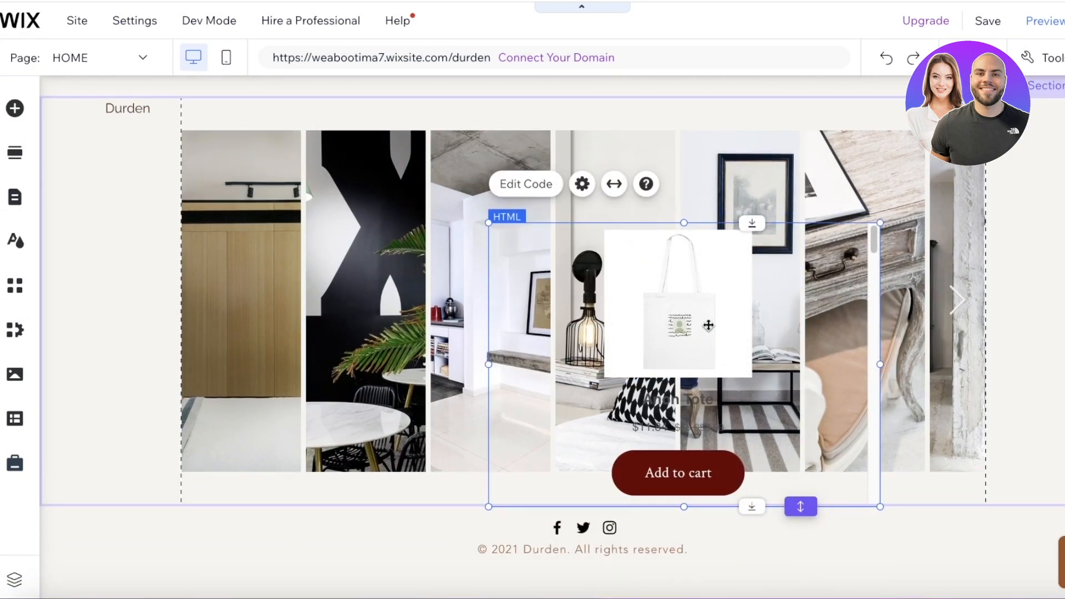
drag(633, 296, 523, 304)
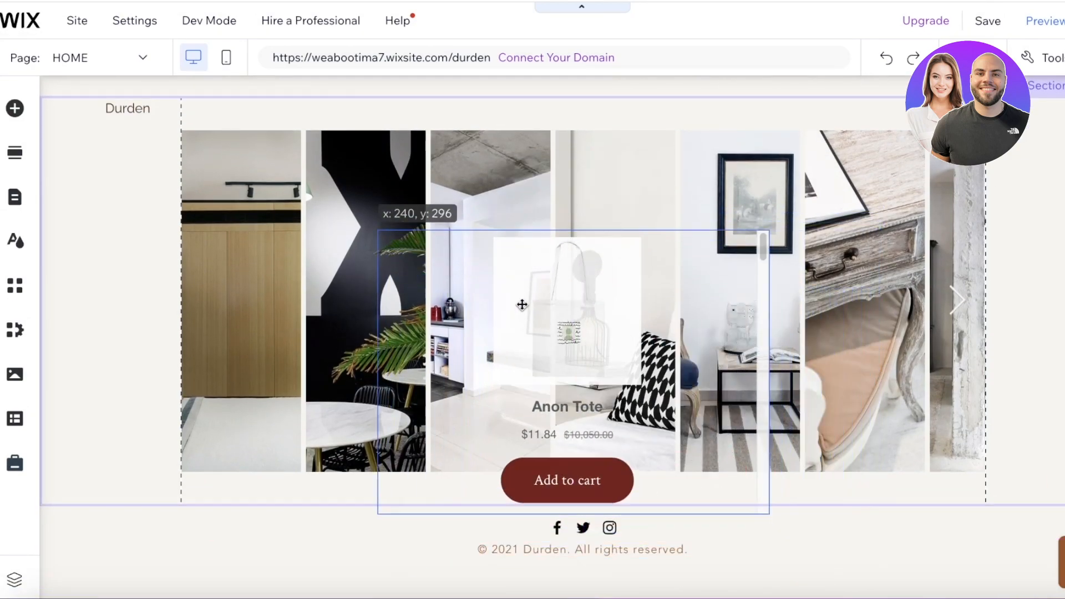
drag(584, 395, 594, 269)
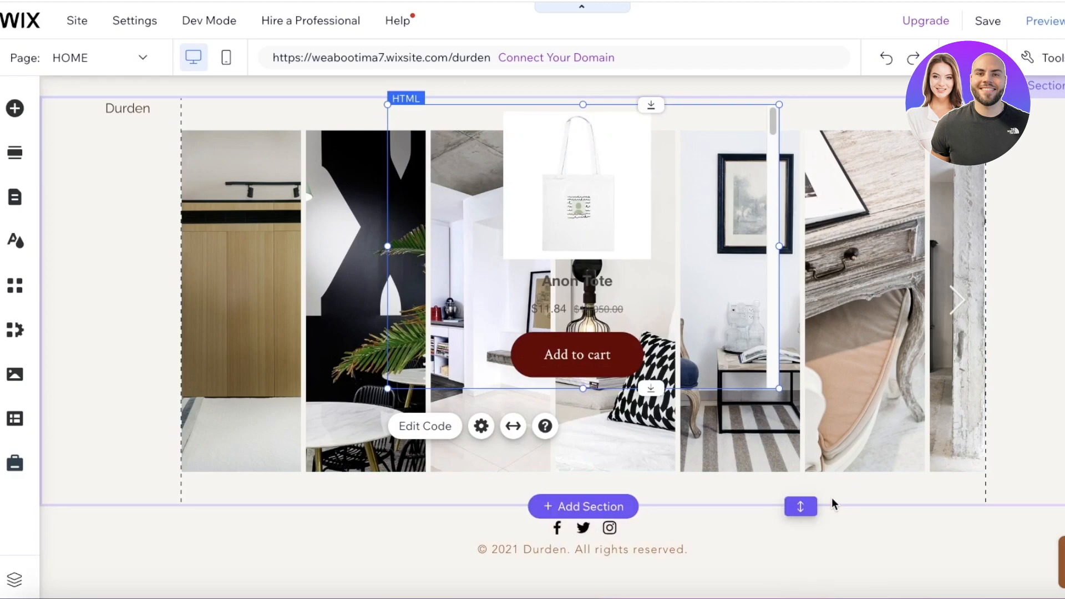
- Extend the gallery section's height and enlarge the HTML element to span the page's content width
drag(800, 506, 800, 592)
scroll(797, 556, down, 2)
drag(567, 109, 467, 404)
drag(682, 289, 1064, 40)
drag(718, 178, 583, 206)
- Add a blank section between the gallery section and the footer of the HOME page
scroll(649, 466, down, 4)
click(621, 504)
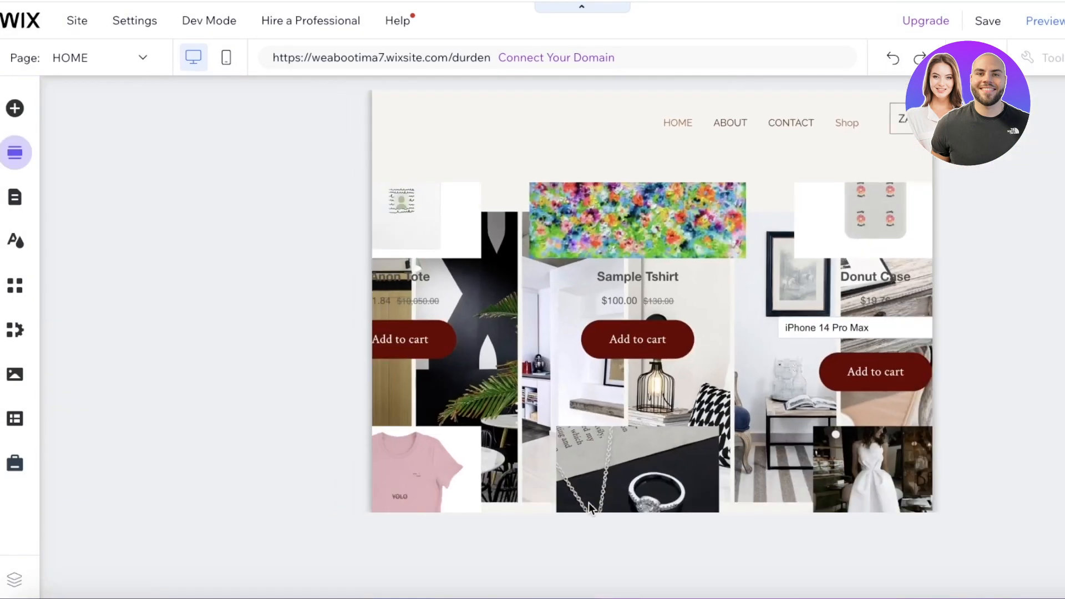
scroll(310, 332, down, 2)
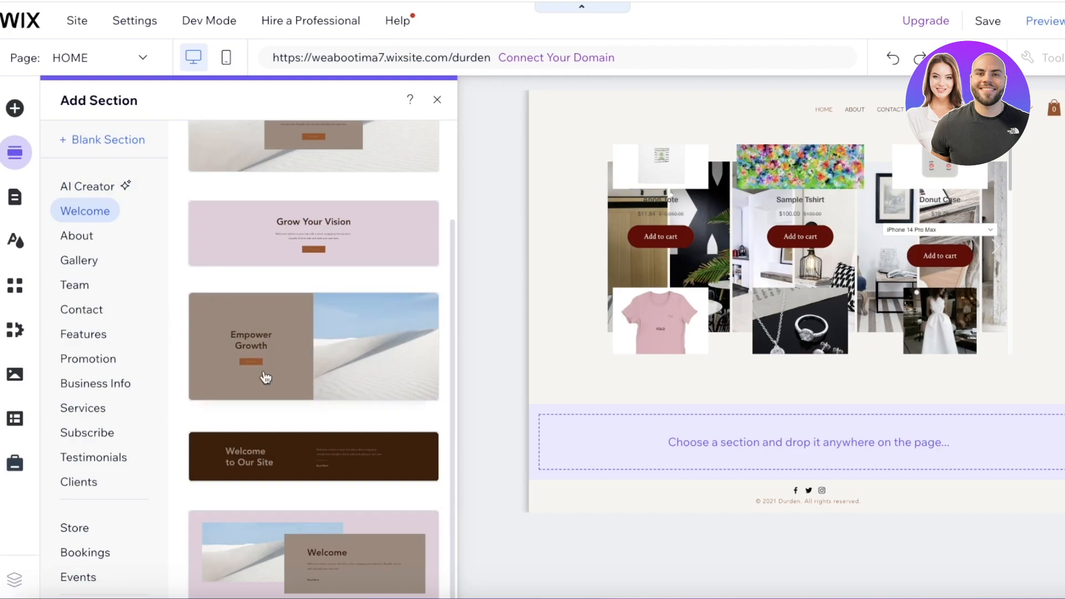
click(110, 217)
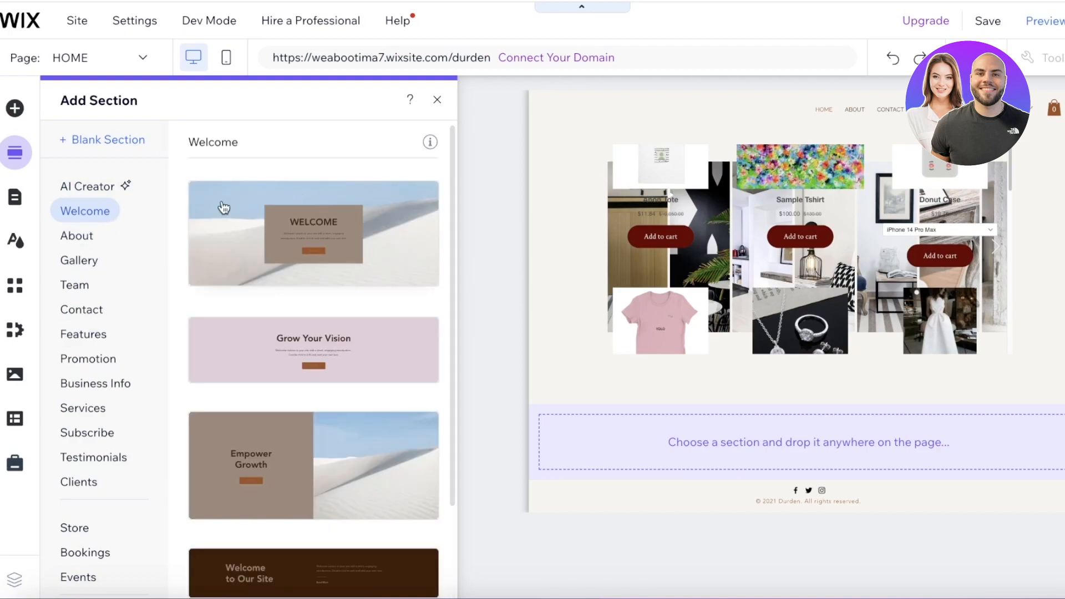
click(108, 135)
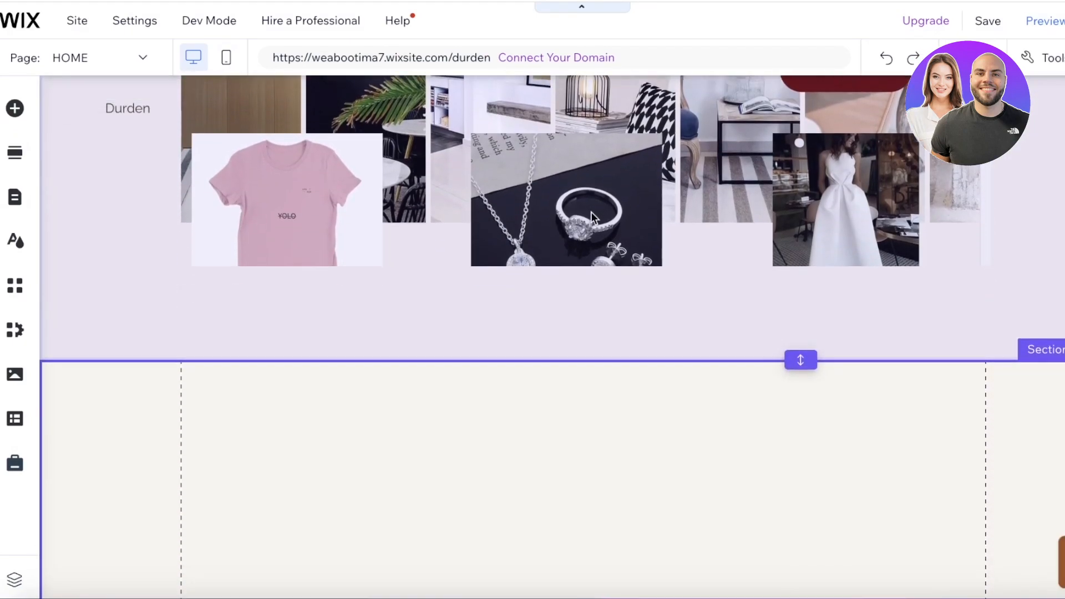
- Move the HTML element with the embedded collection down into the blank section
click(593, 215)
scroll(588, 352, down, 4)
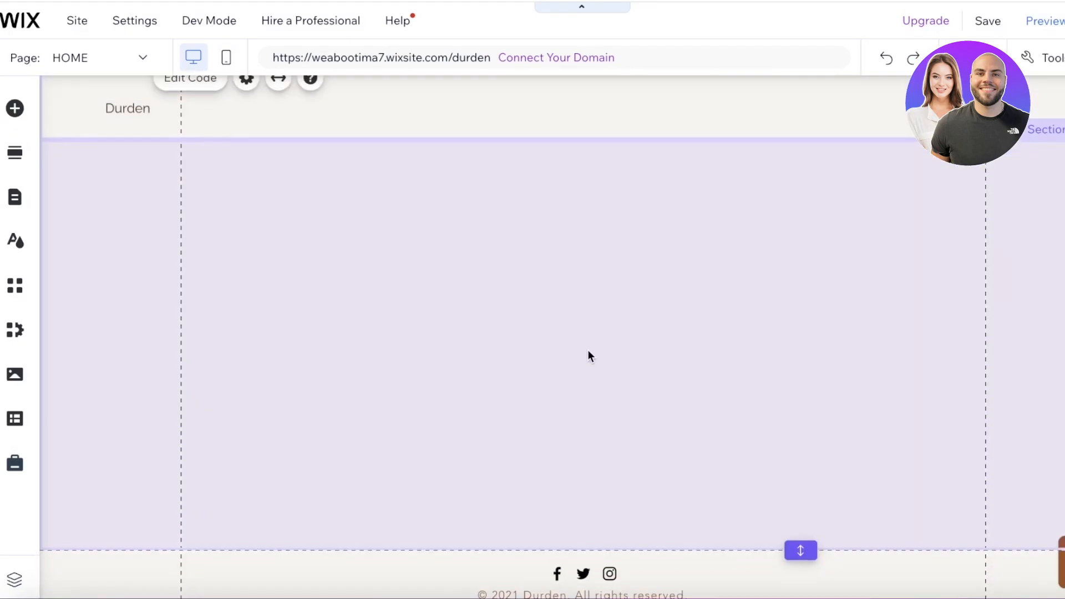
scroll(587, 352, up, 5)
drag(576, 183, 589, 427)
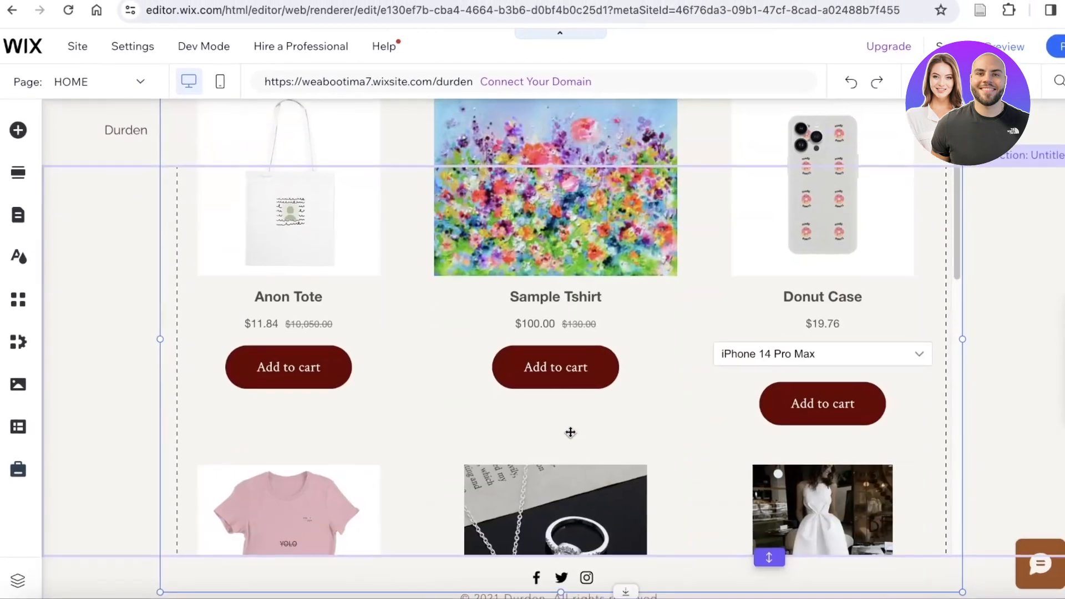
- Switch back to Shopify and exit the Buy Button code page
scroll(533, 334, up, 7)
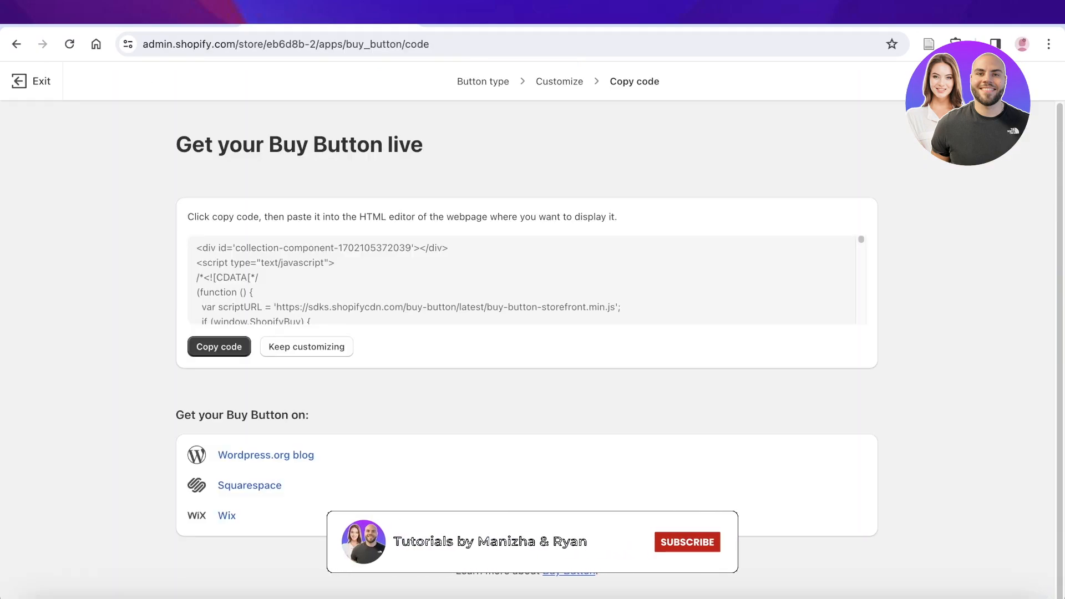
click(33, 81)
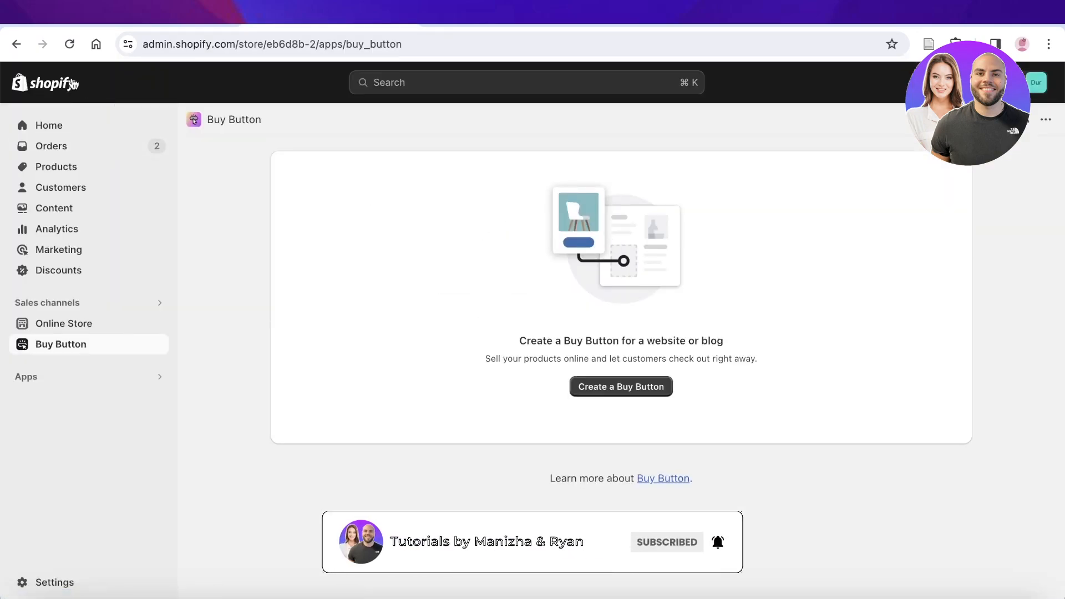